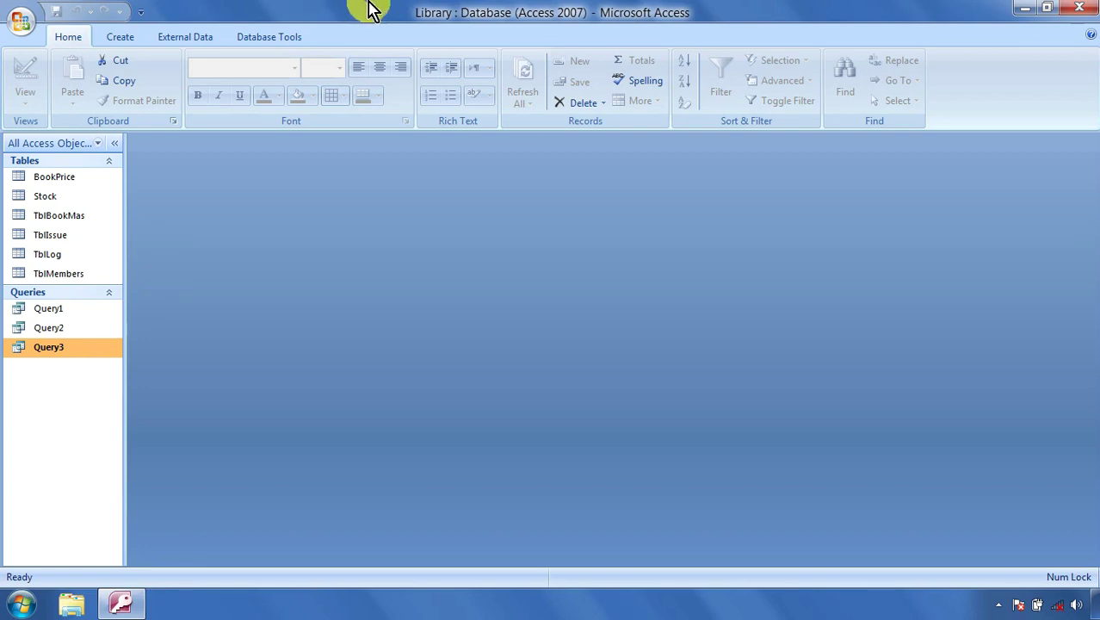
- Create a new query in design view without adding any tables and switch it to SQL view
left_click(122, 40)
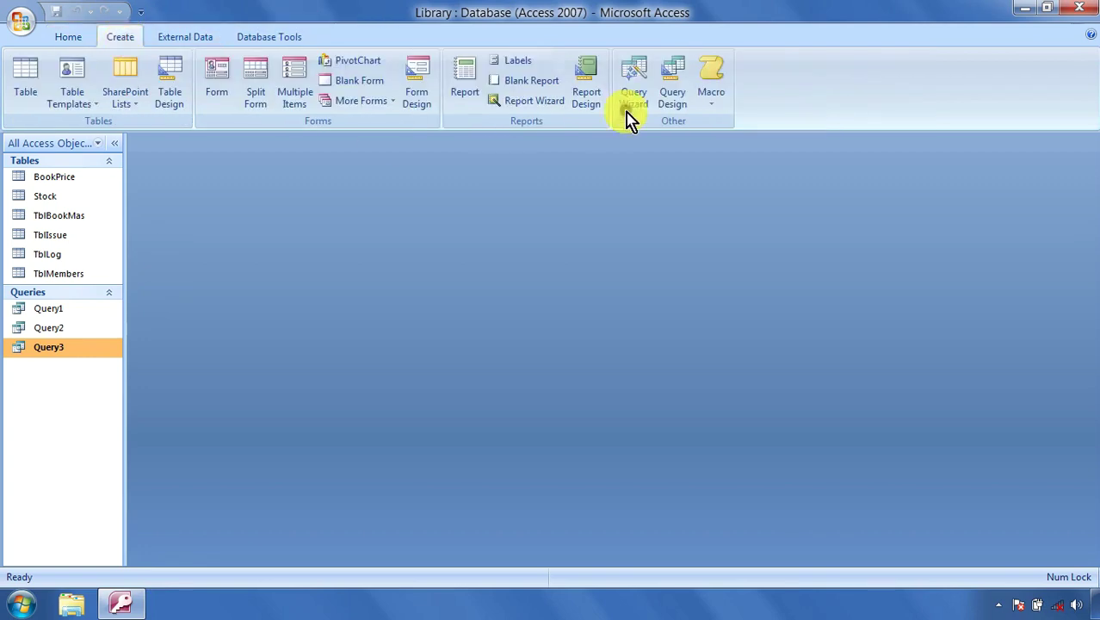
left_click(668, 89)
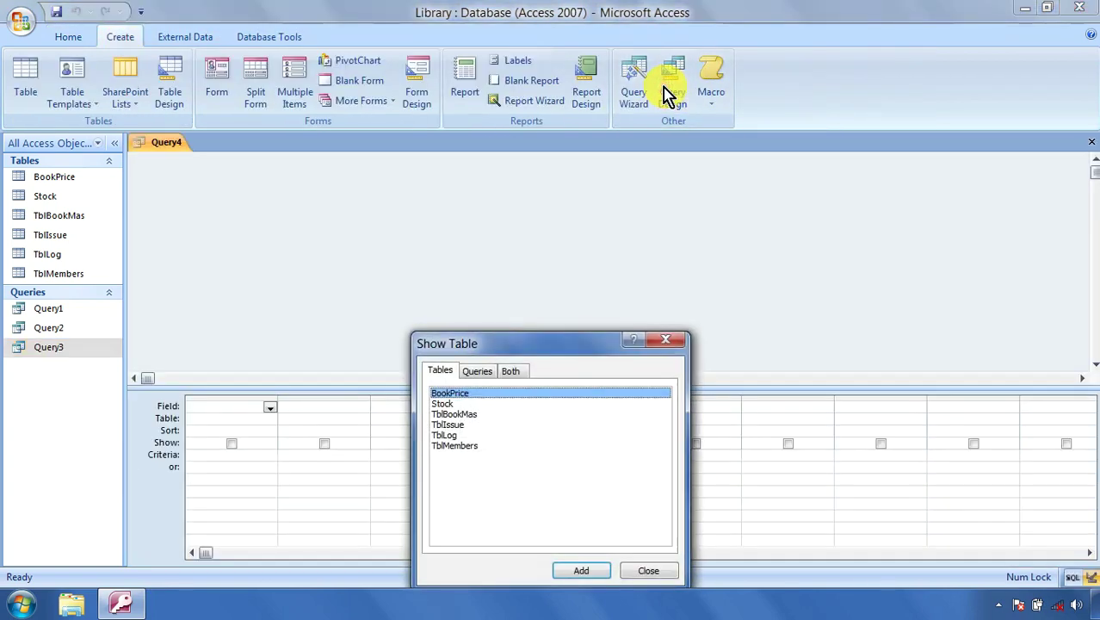
left_click(663, 340)
left_click(25, 93)
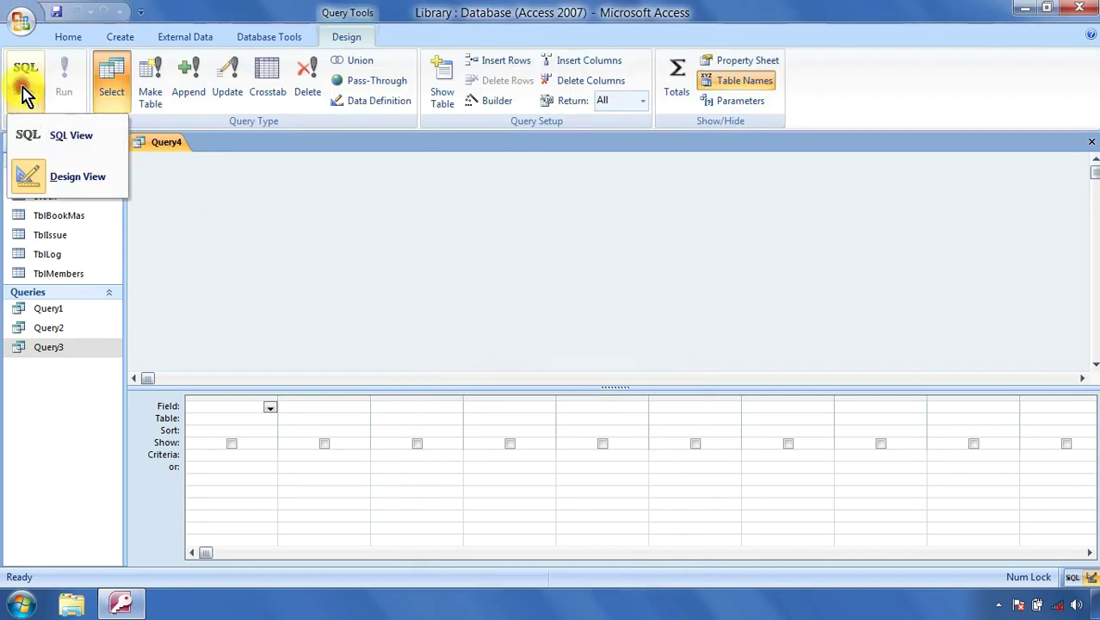
left_click(54, 135)
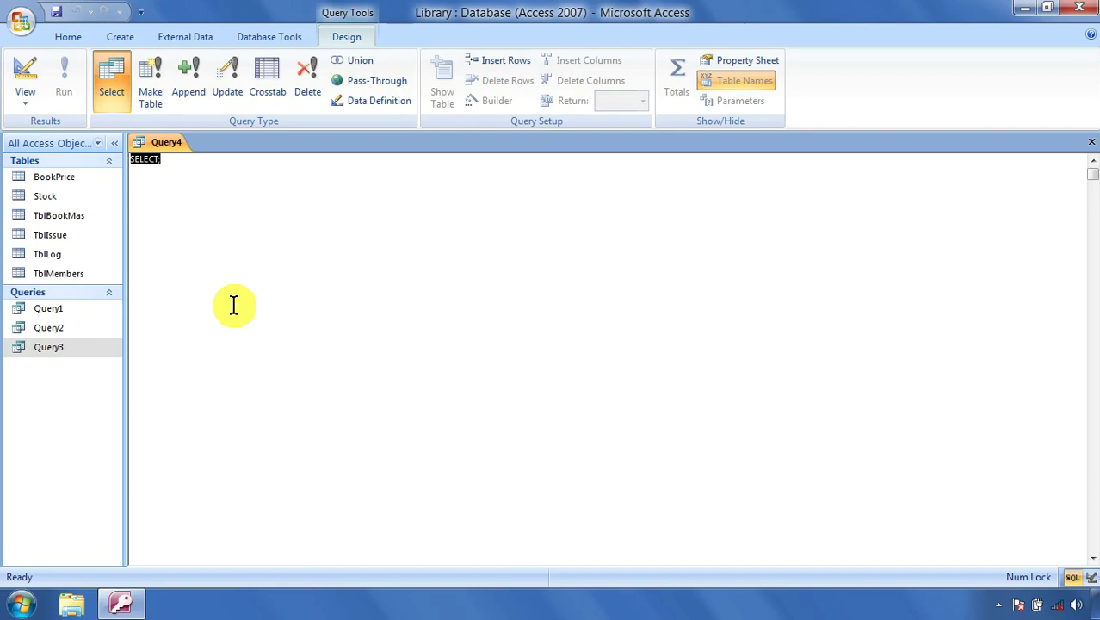
- Enter the statement Select * from tblmembers,tblissue as the query and run it
type("Select * from tblmembers,")
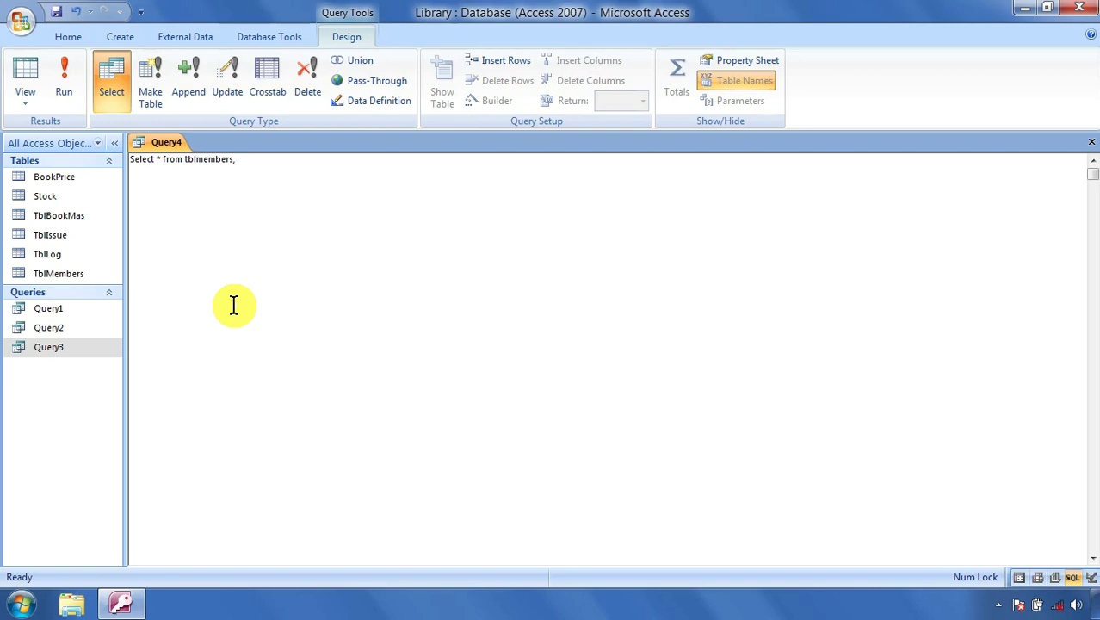
type("tblissue")
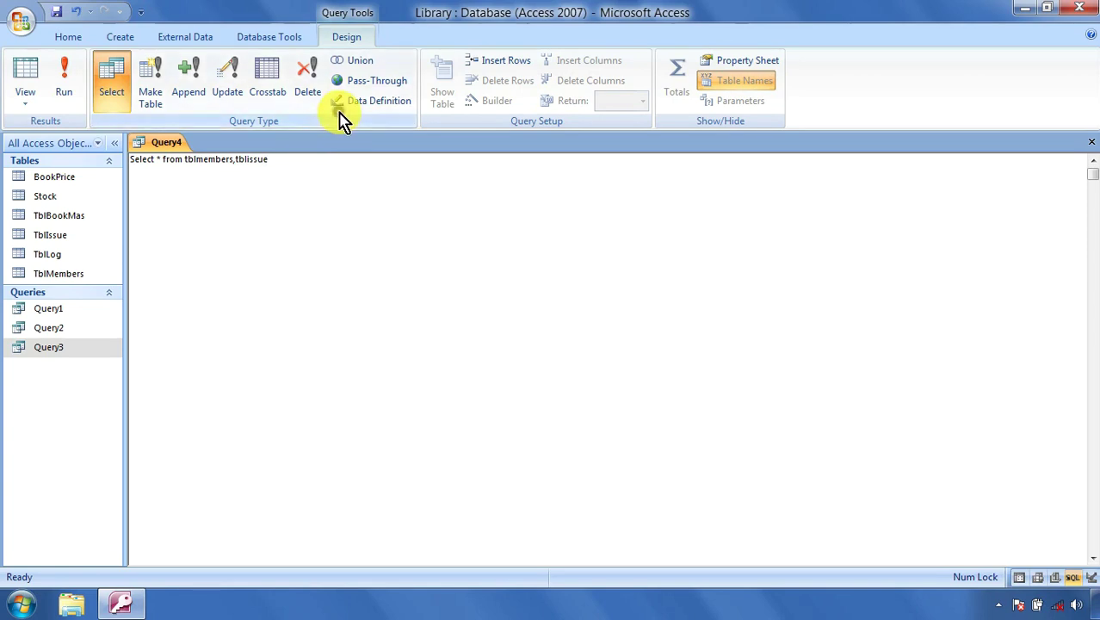
left_click(76, 89)
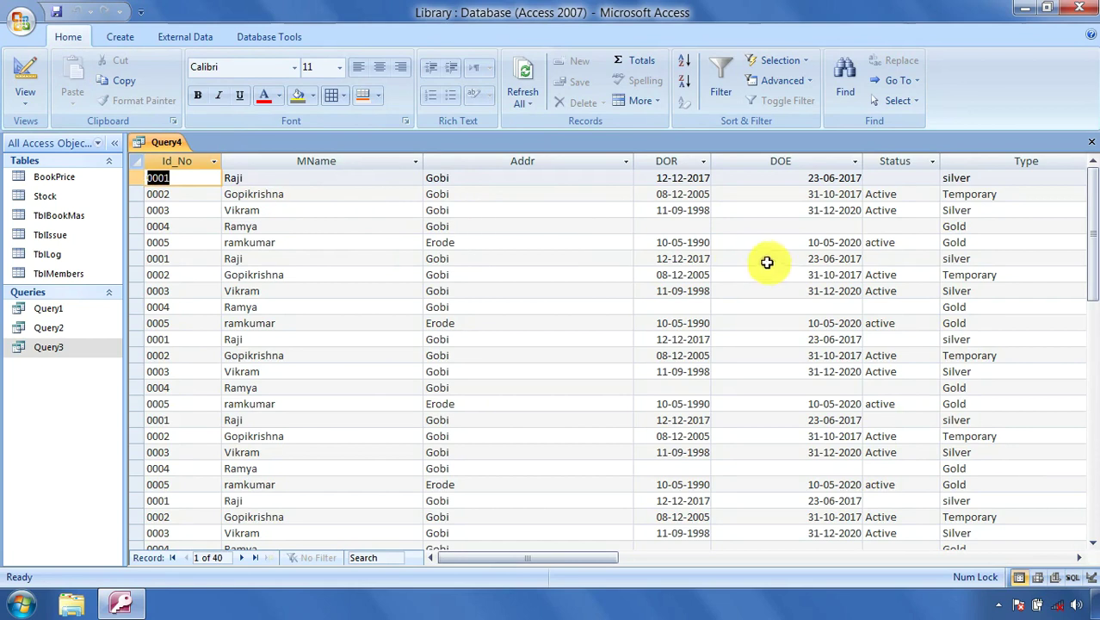
- Fit the MName, Addr and Type columns of the query result to their contents
double_click(424, 161)
double_click(501, 161)
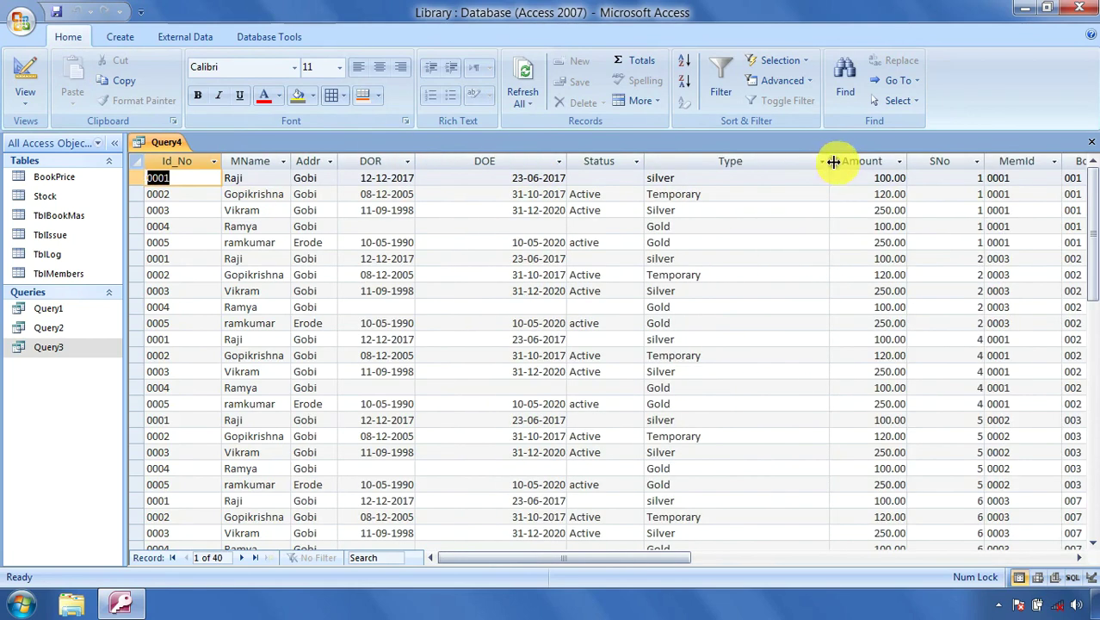
double_click(829, 161)
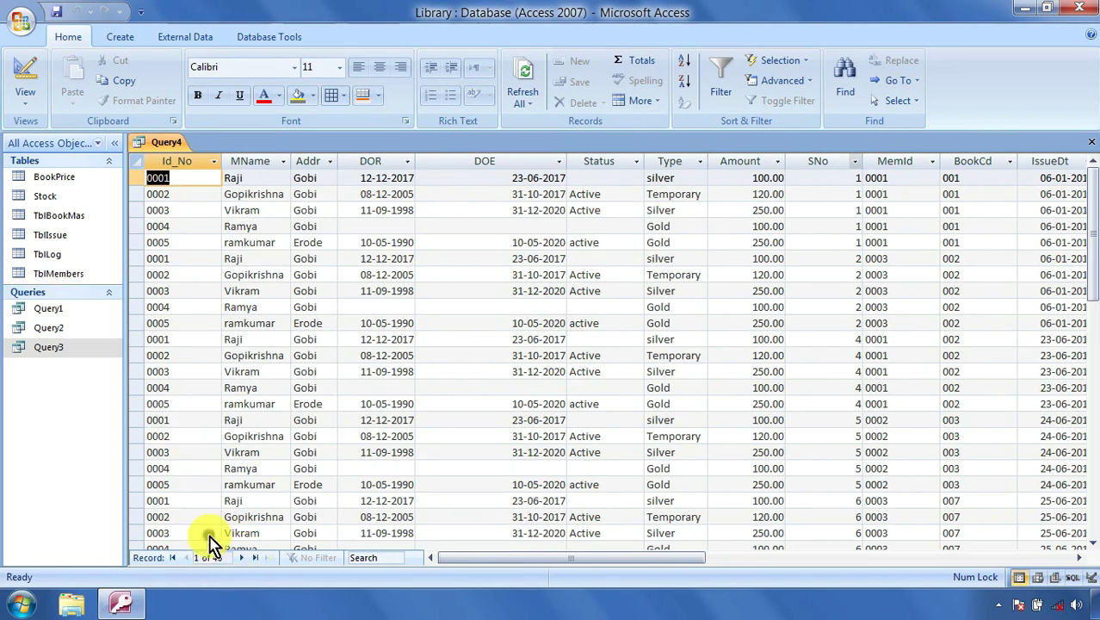
- Open the TblIssue and TblMembers tables and compare their record counts with that of the query result
double_click(47, 239)
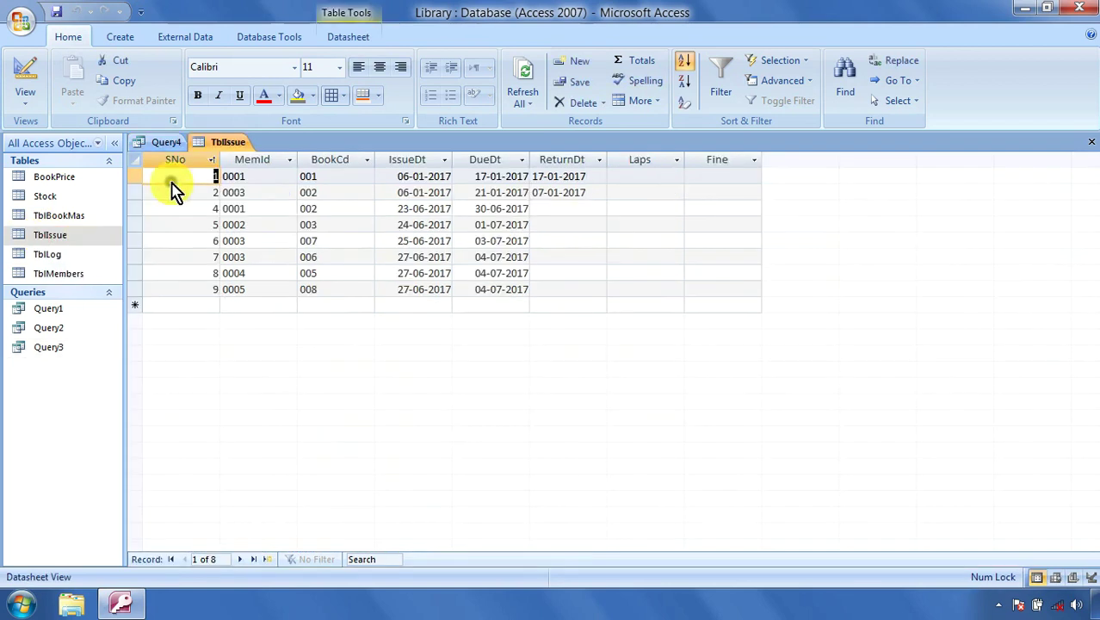
left_click(65, 274)
double_click(65, 273)
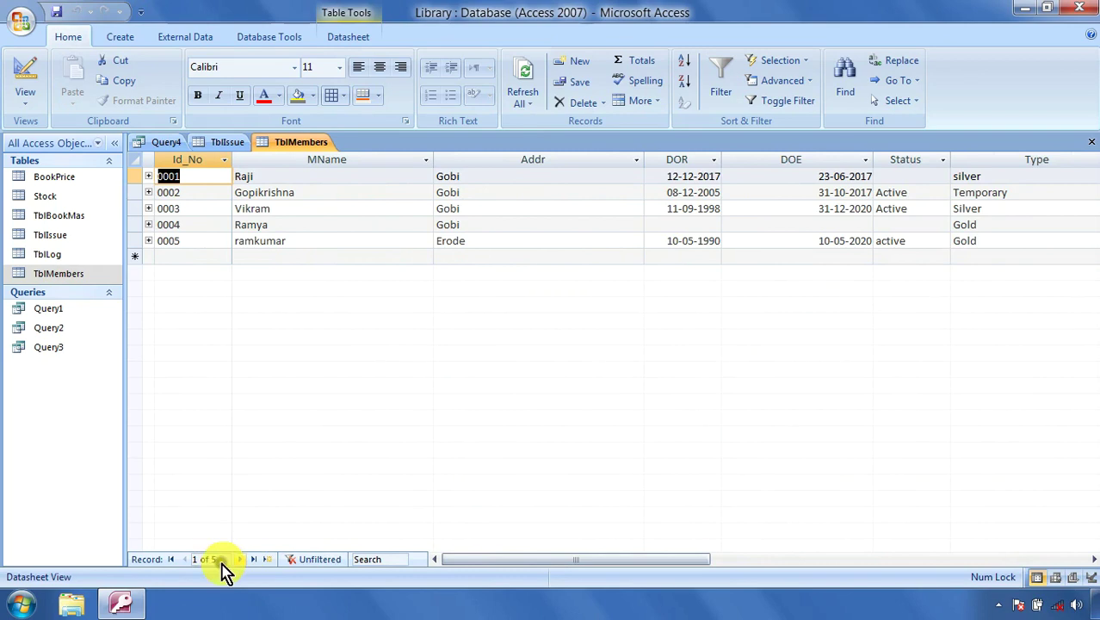
left_click(224, 142)
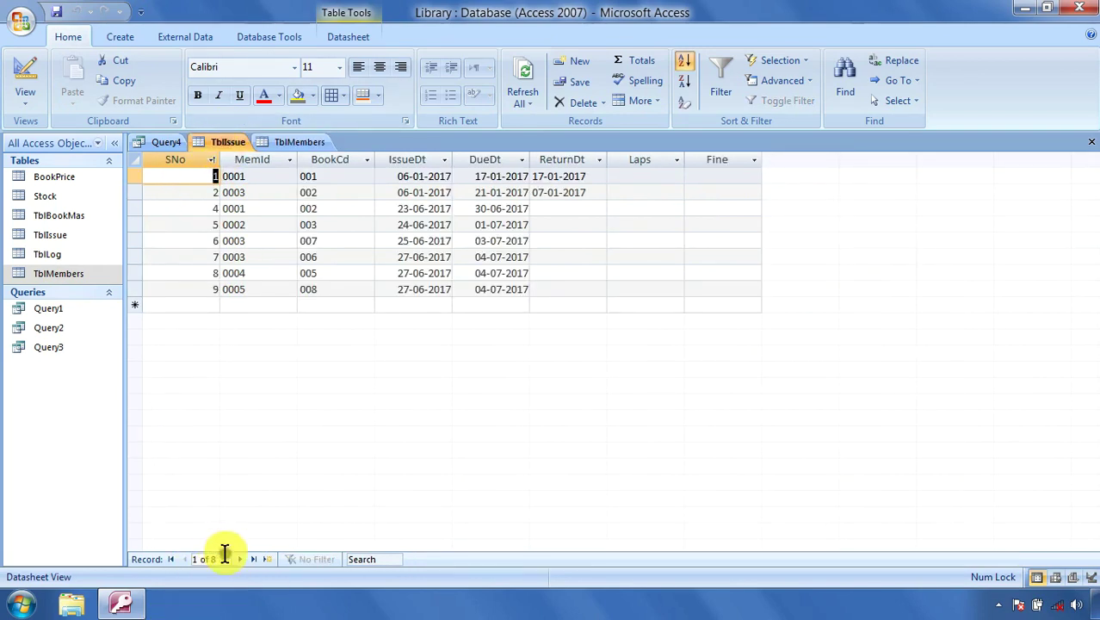
left_click(161, 140)
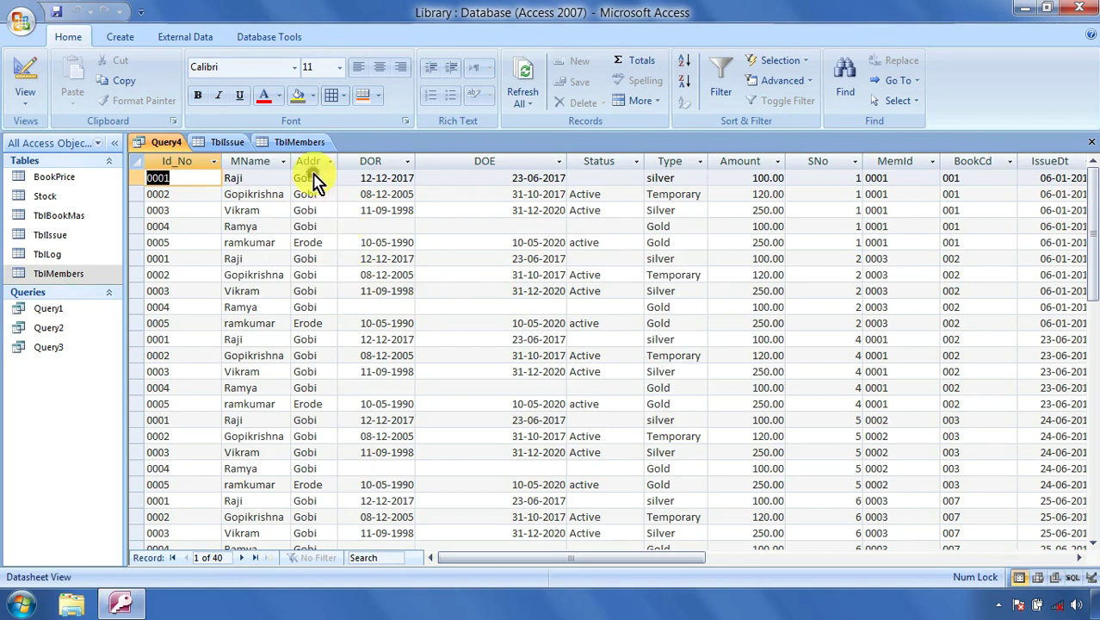
- Examine how the member IDs in TblMembers relate to the MemId values in TblIssue and to the combined query rows
key("ctrl+F6")
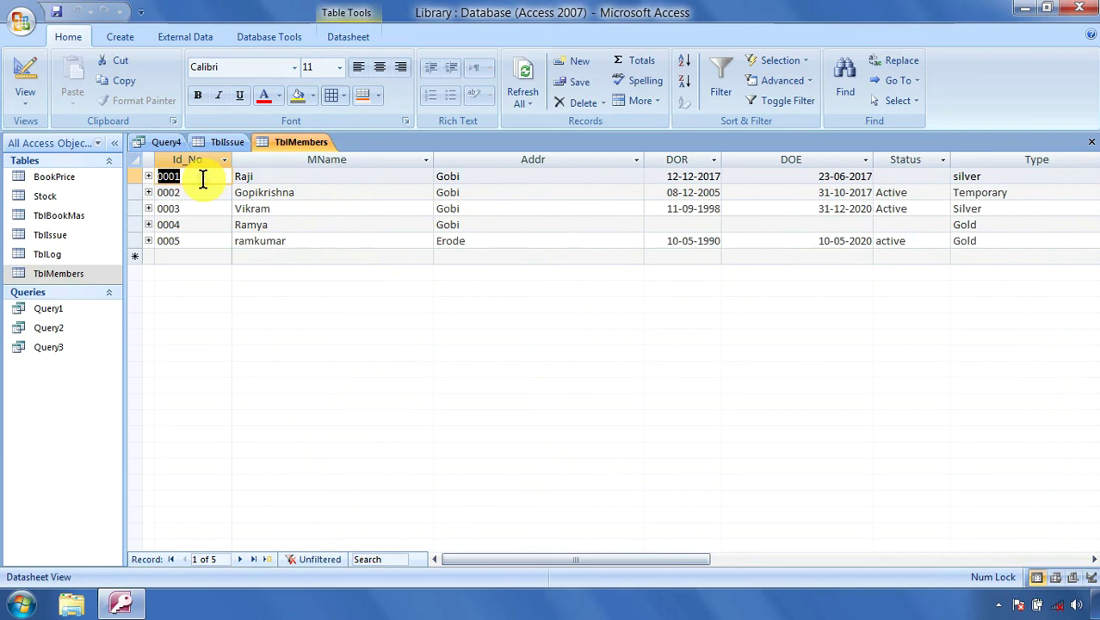
left_click(222, 144)
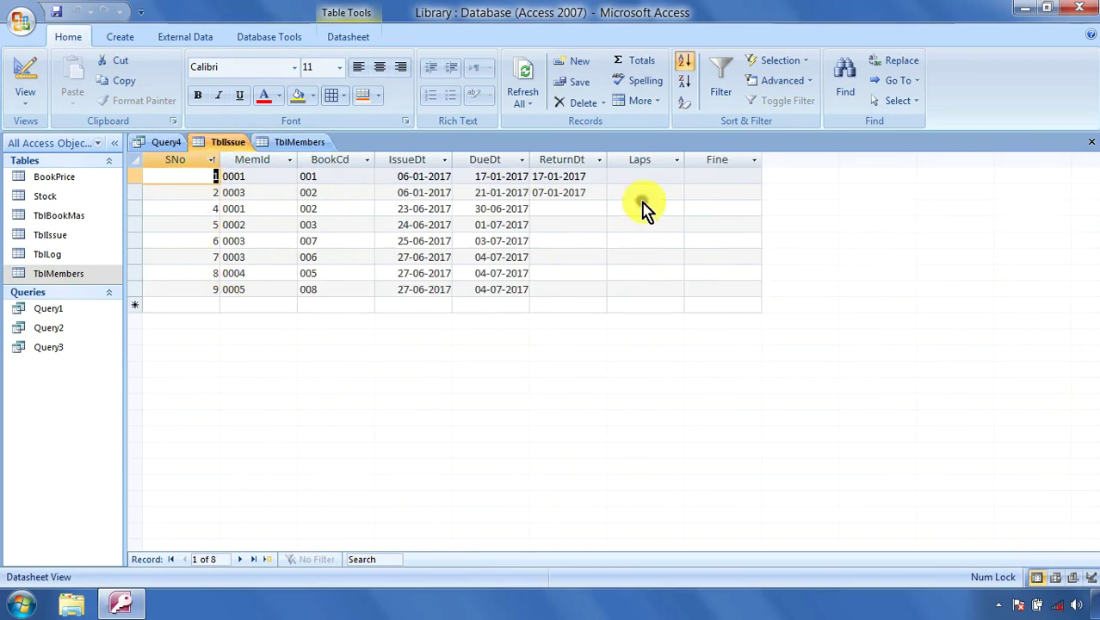
left_click(305, 145)
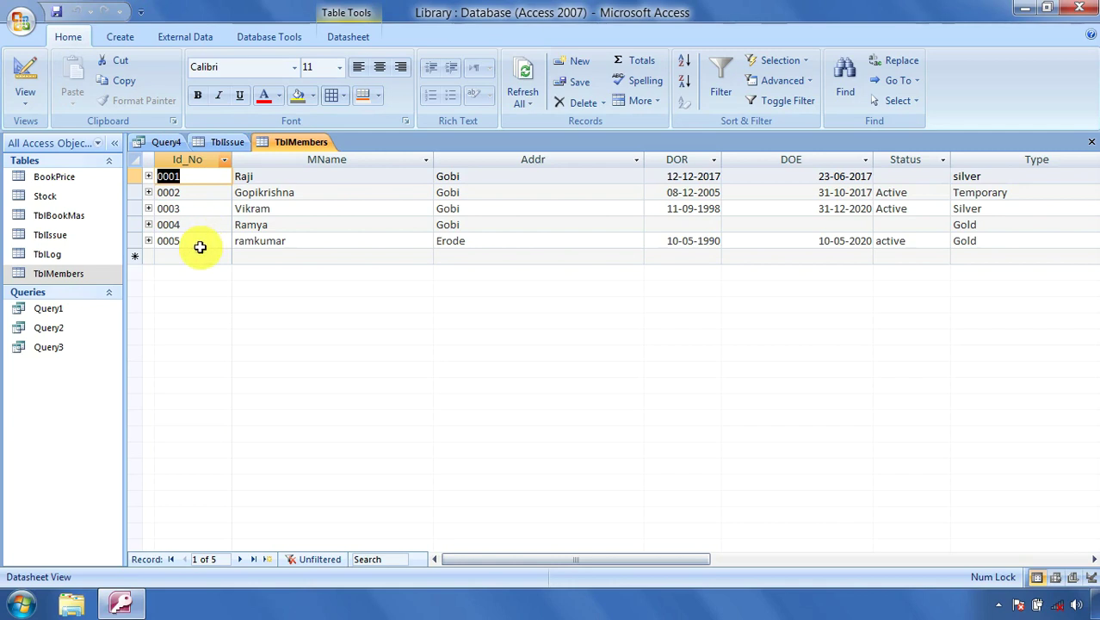
left_click(167, 143)
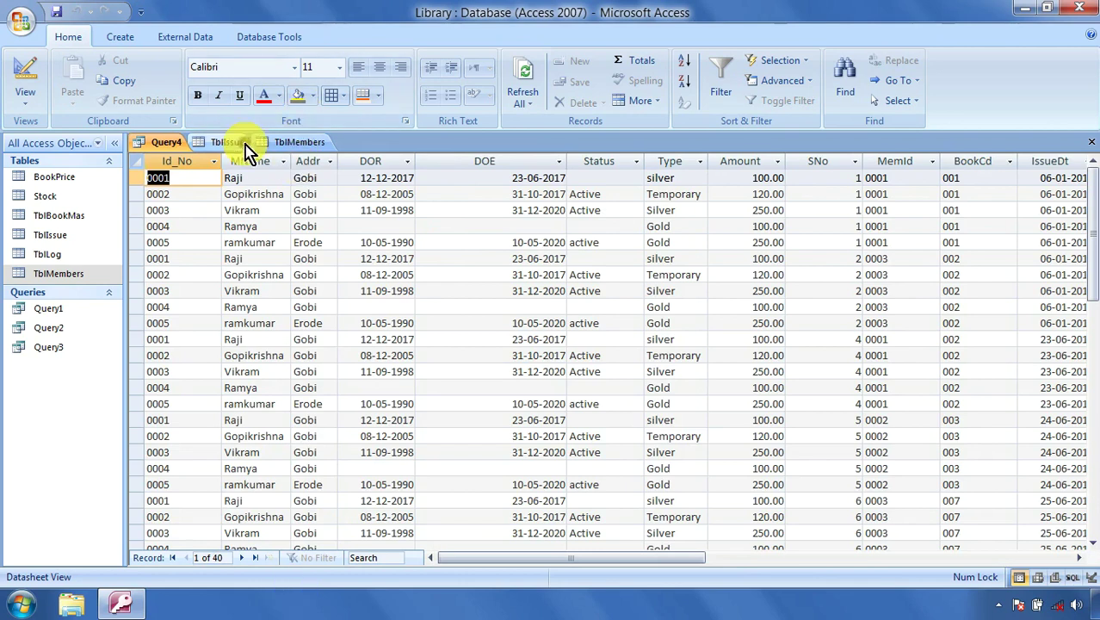
left_click(277, 146)
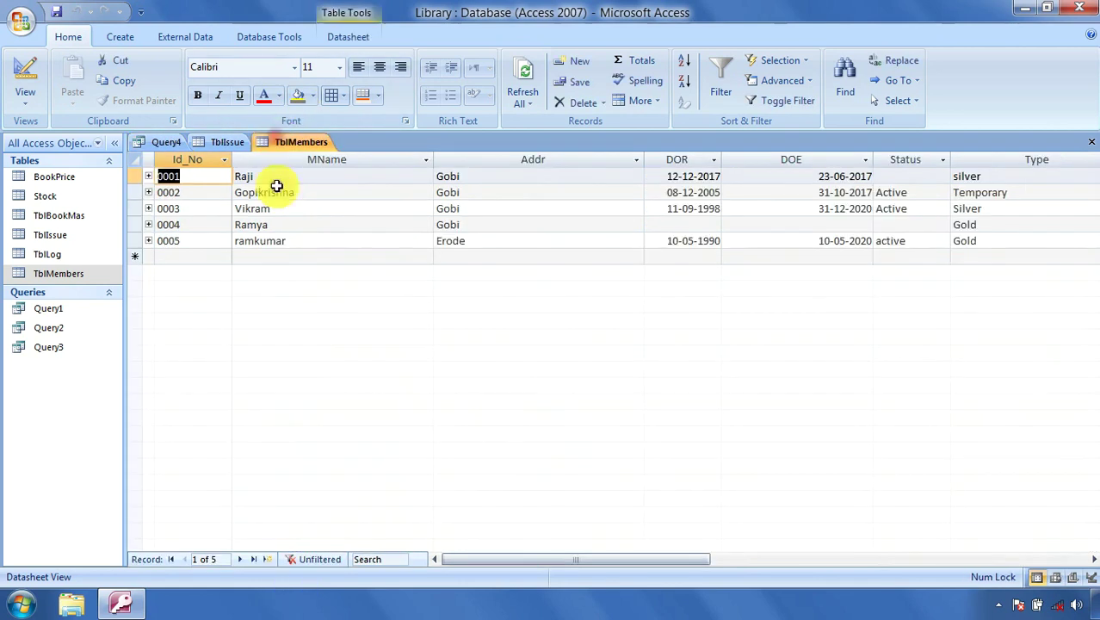
left_click(222, 146)
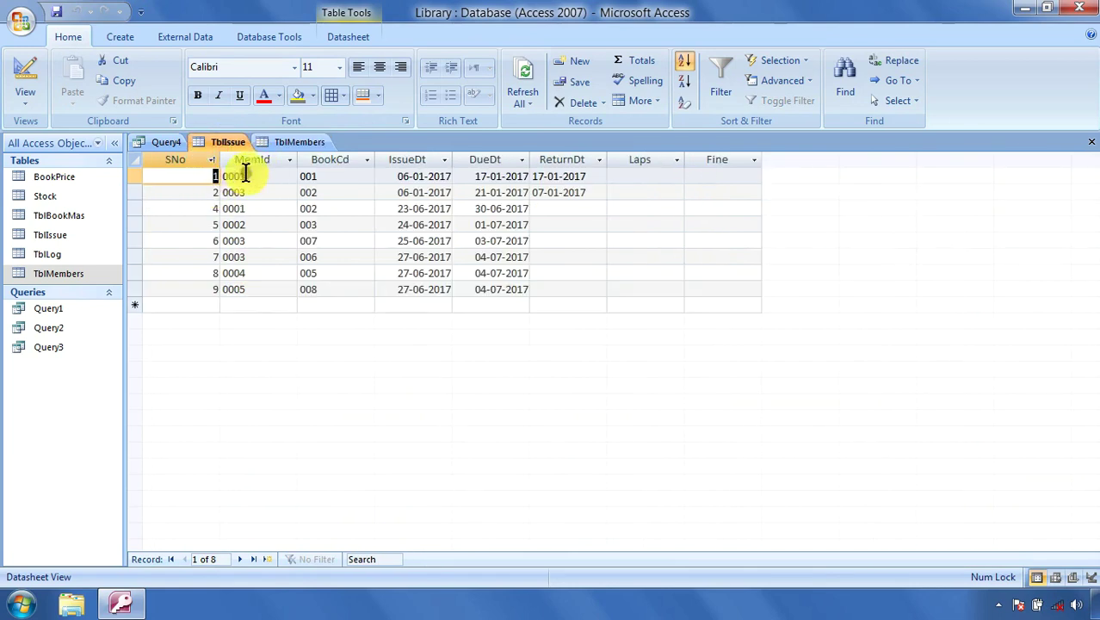
left_click(218, 177)
left_click(253, 177)
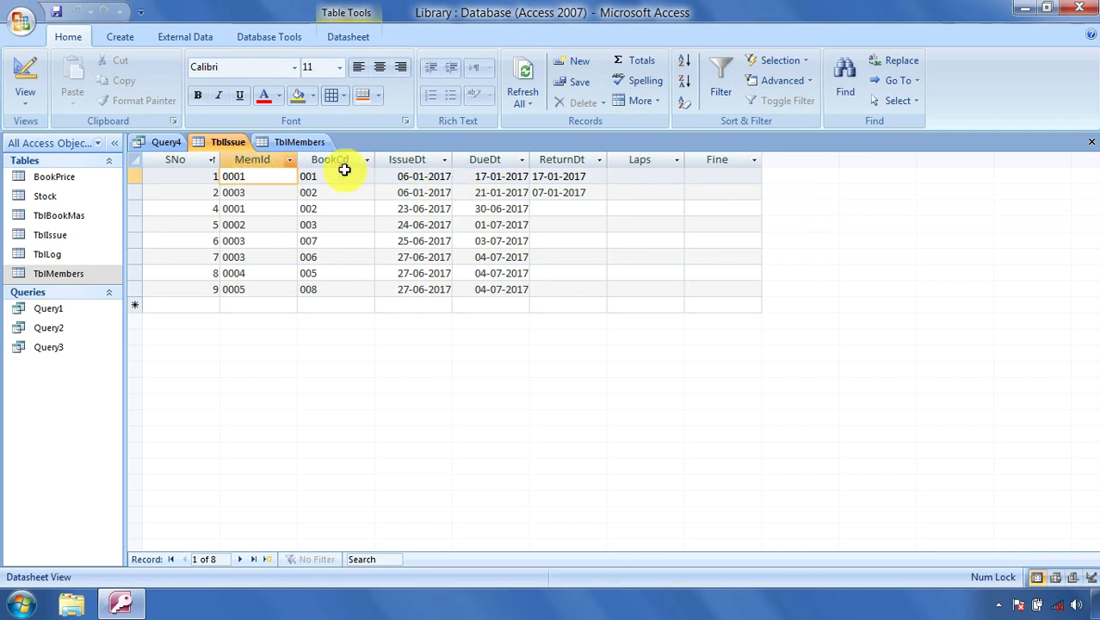
left_click(256, 193)
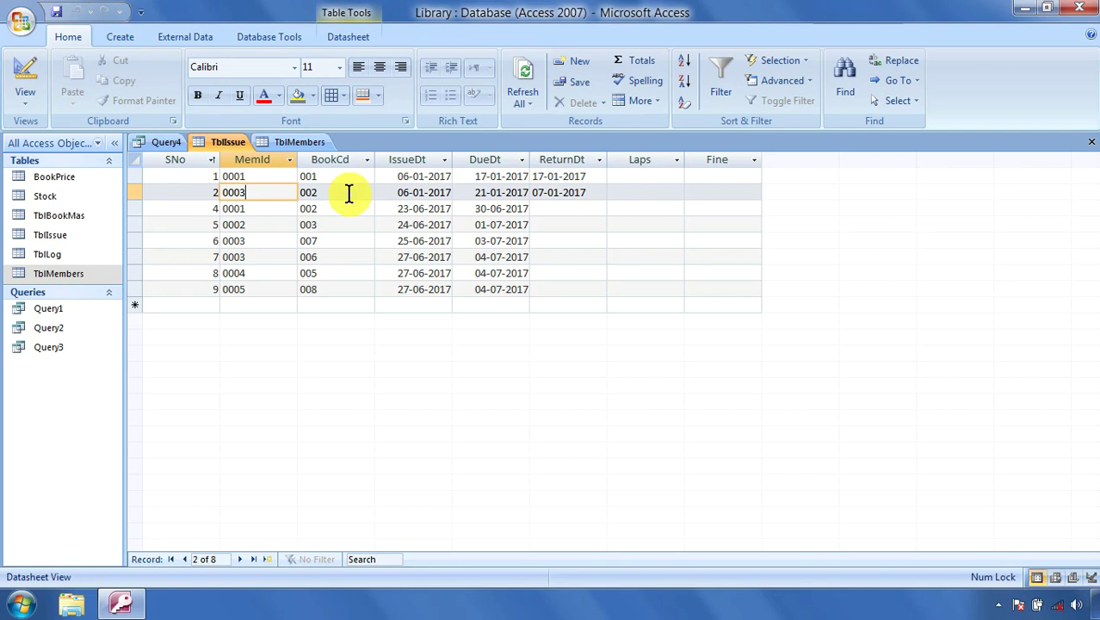
left_click(168, 143)
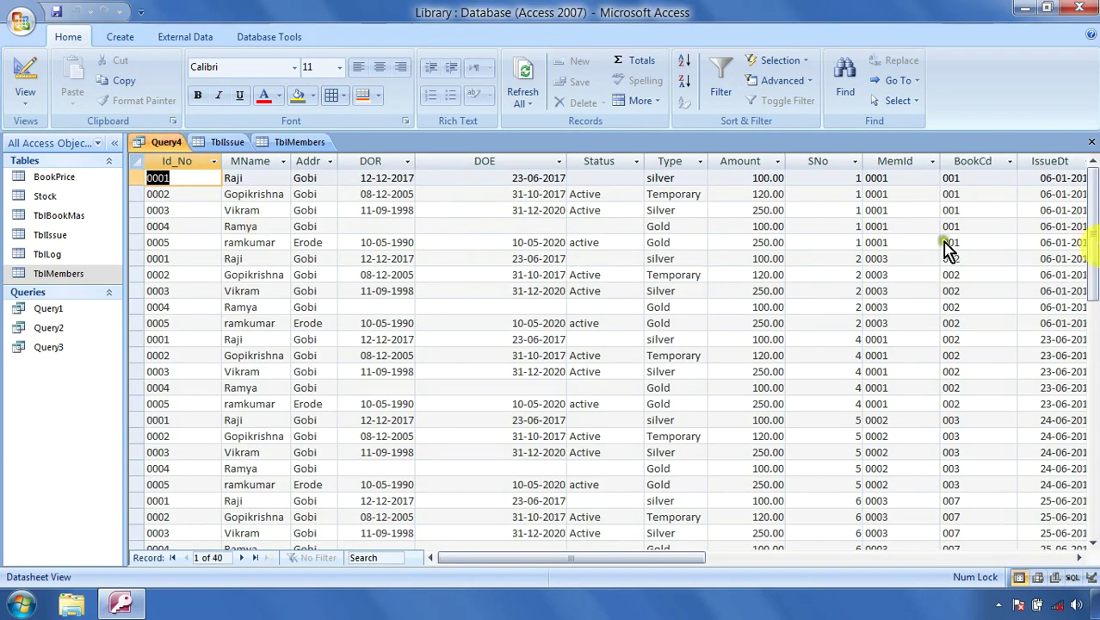
- Save the query as Query4 and close it along with the open tables
left_click(1091, 141)
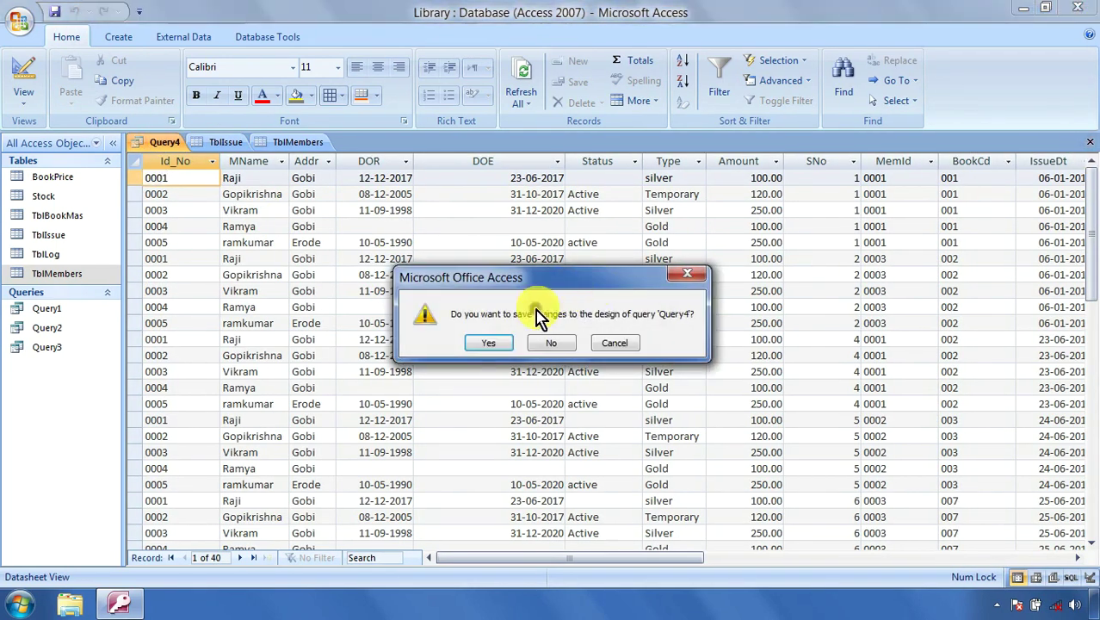
left_click(491, 343)
left_click(545, 241)
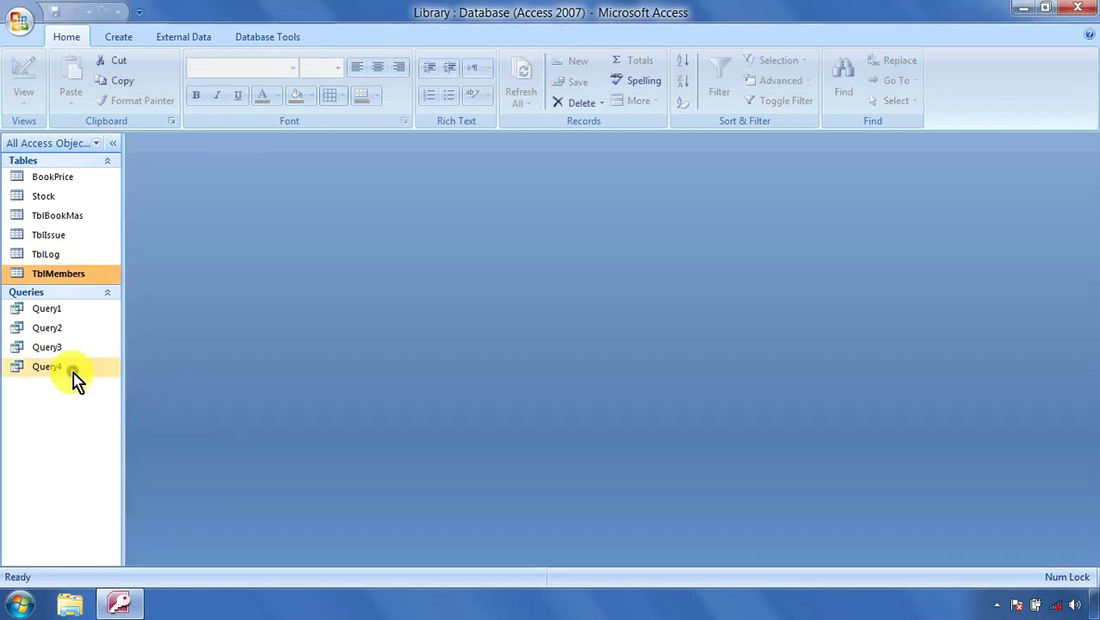
- Reopen Query4 for SQL editing and add the condition where id_No =memid after the table list
right_click(75, 378)
left_click(79, 160)
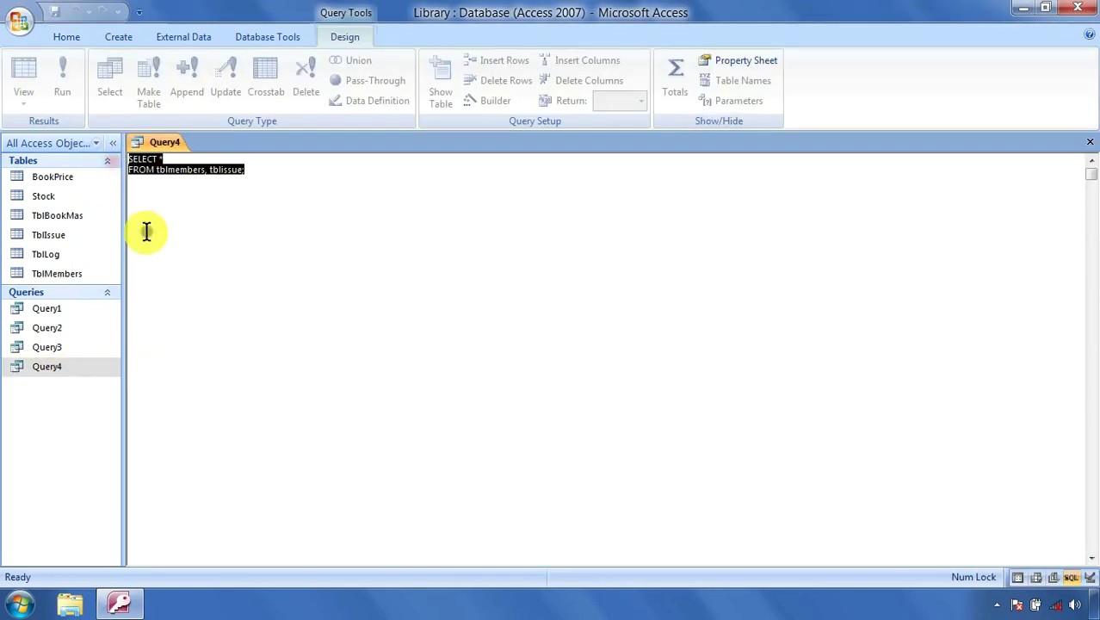
left_click(298, 170)
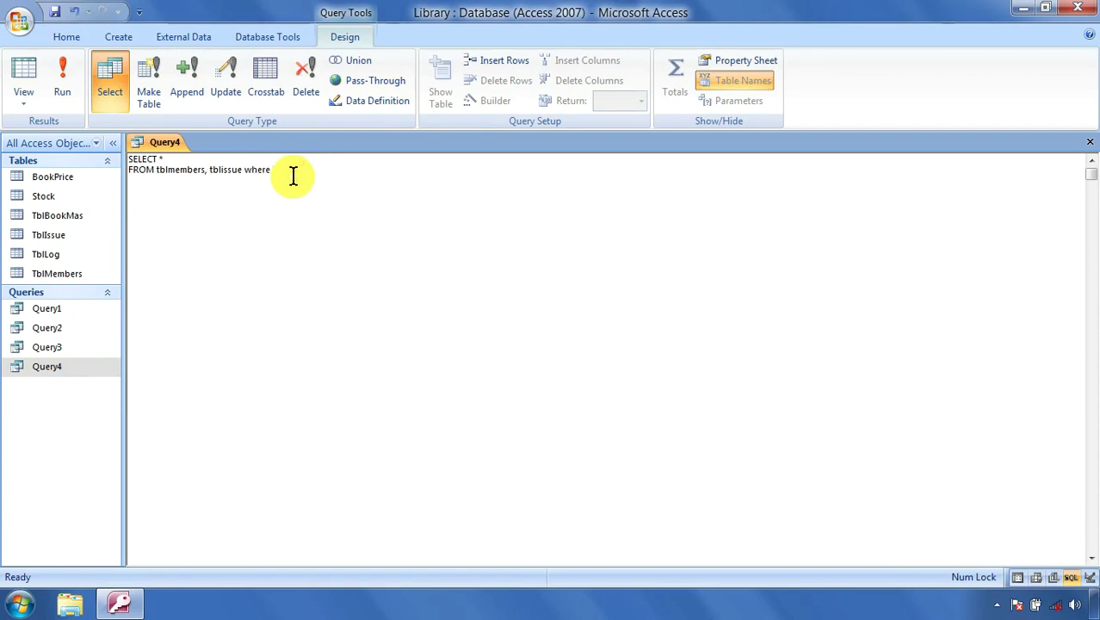
type("where id_No =memid")
- Run Query4 with the join condition, and close it with its design changes saved
left_click(64, 90)
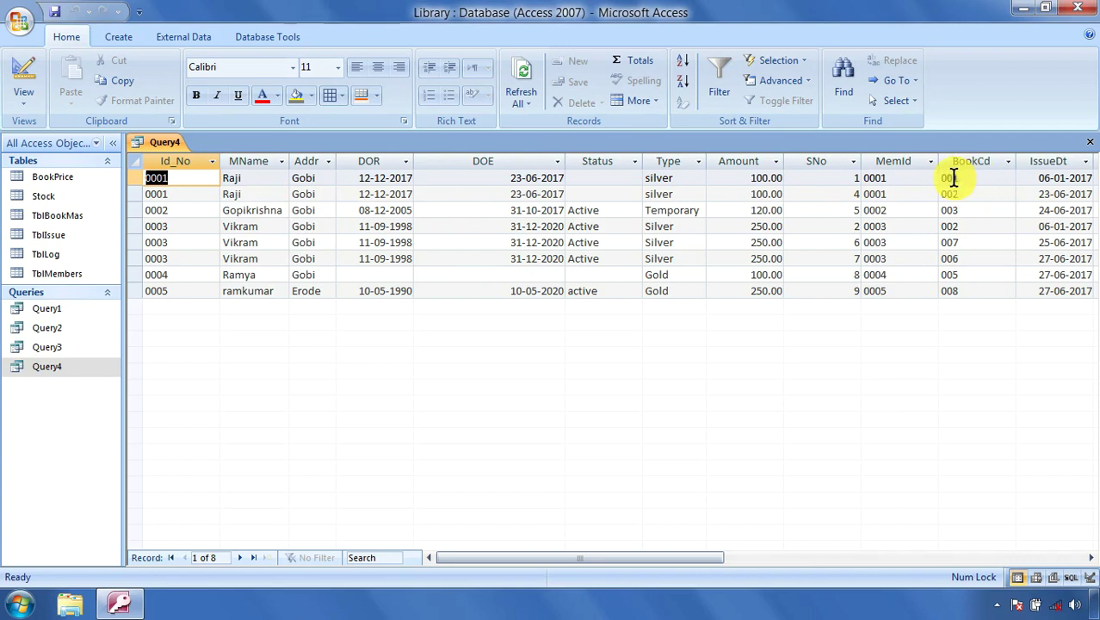
left_click(1090, 142)
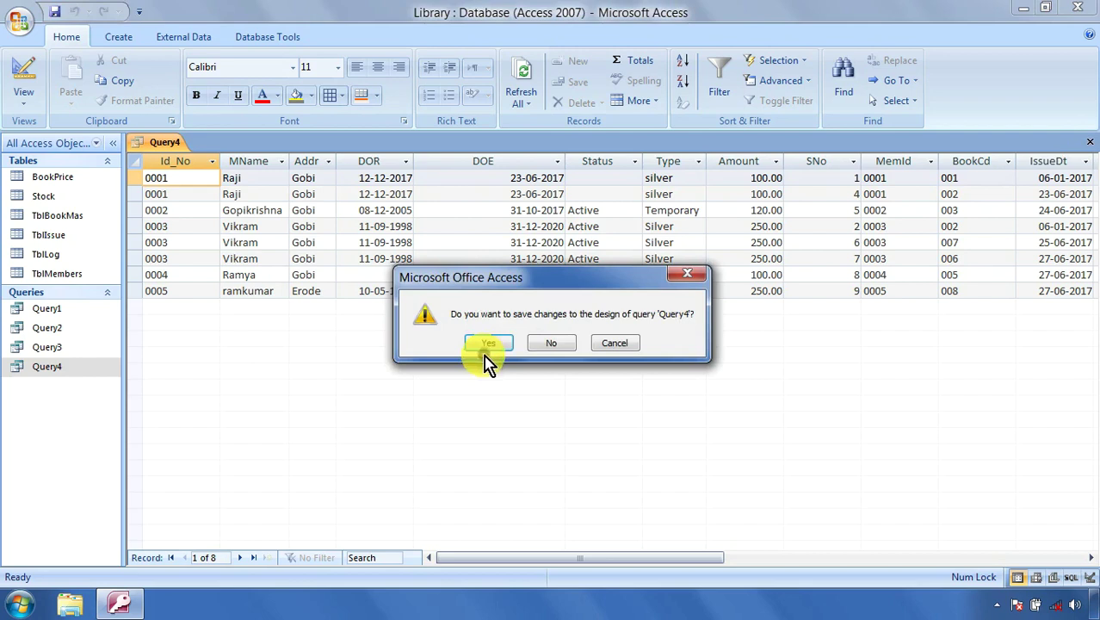
left_click(487, 344)
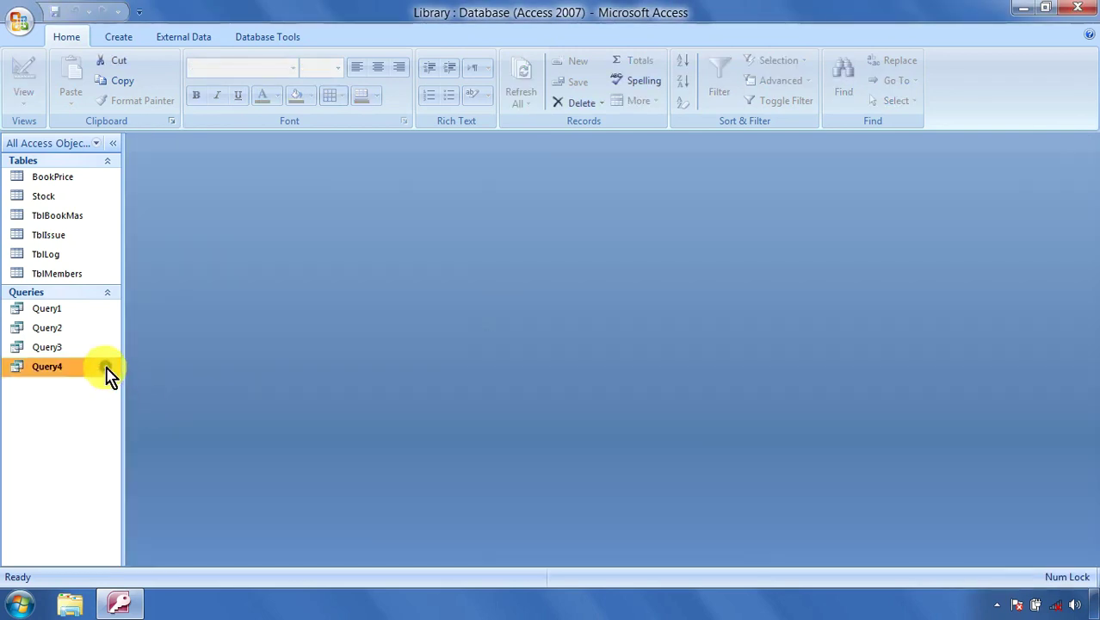
- Reopen Query4 for SQL editing and add tblBookMas as a third table in the FROM clause
right_click(107, 370)
left_click(172, 153)
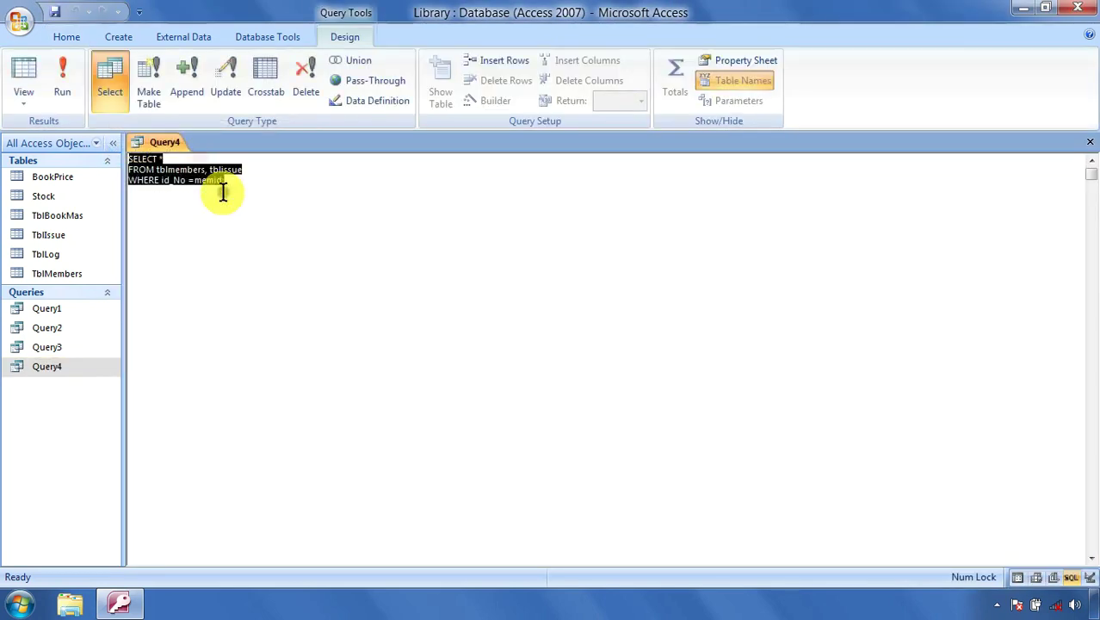
left_click(248, 179)
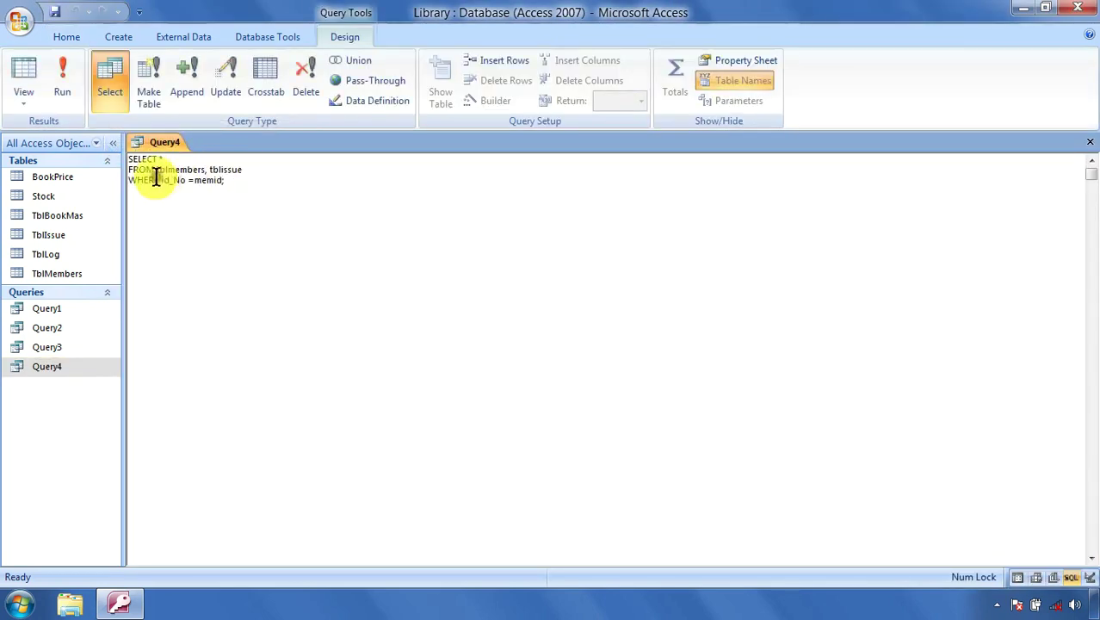
left_click(257, 168)
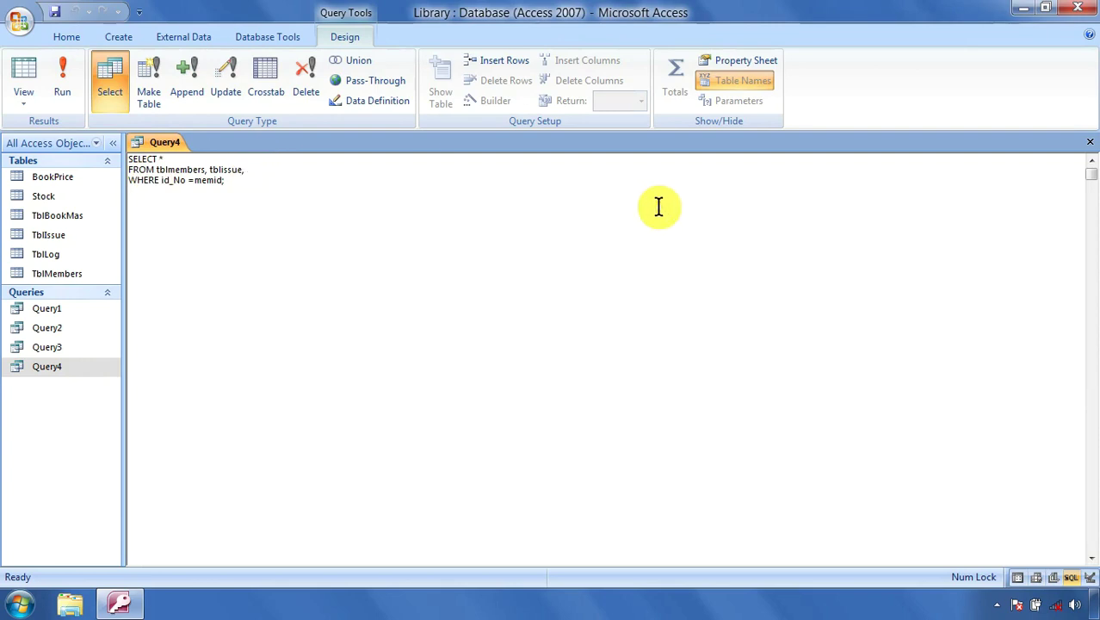
type(",tblBookMas")
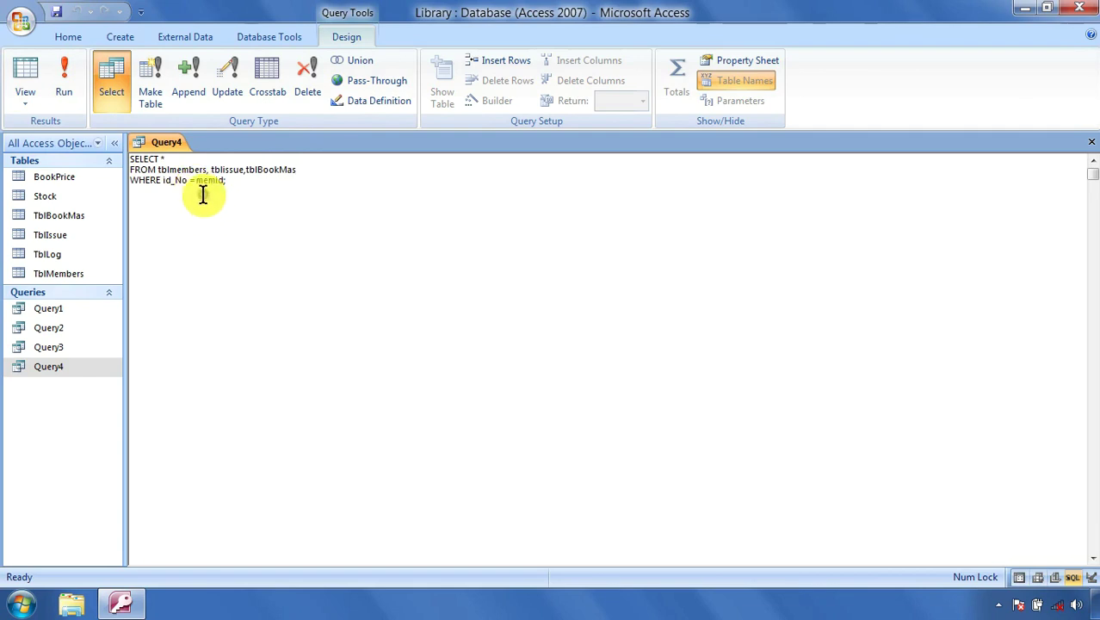
- Look up the field names in TblBookMas and extend Query4's WHERE clause with and Bookcd=Book_code
double_click(76, 215)
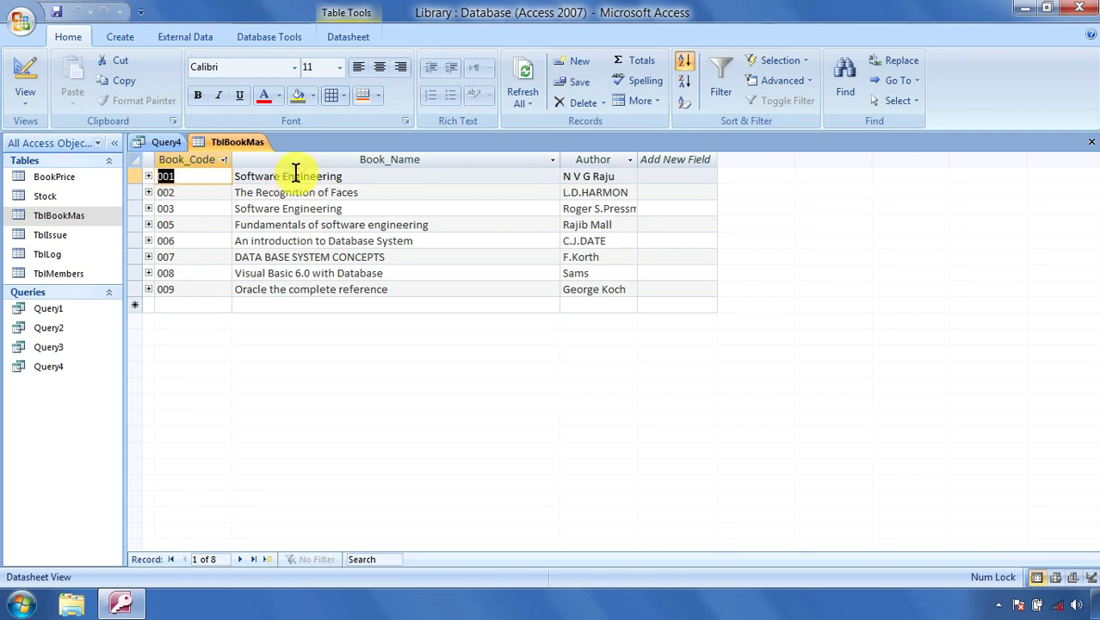
left_click(165, 142)
left_click(277, 179)
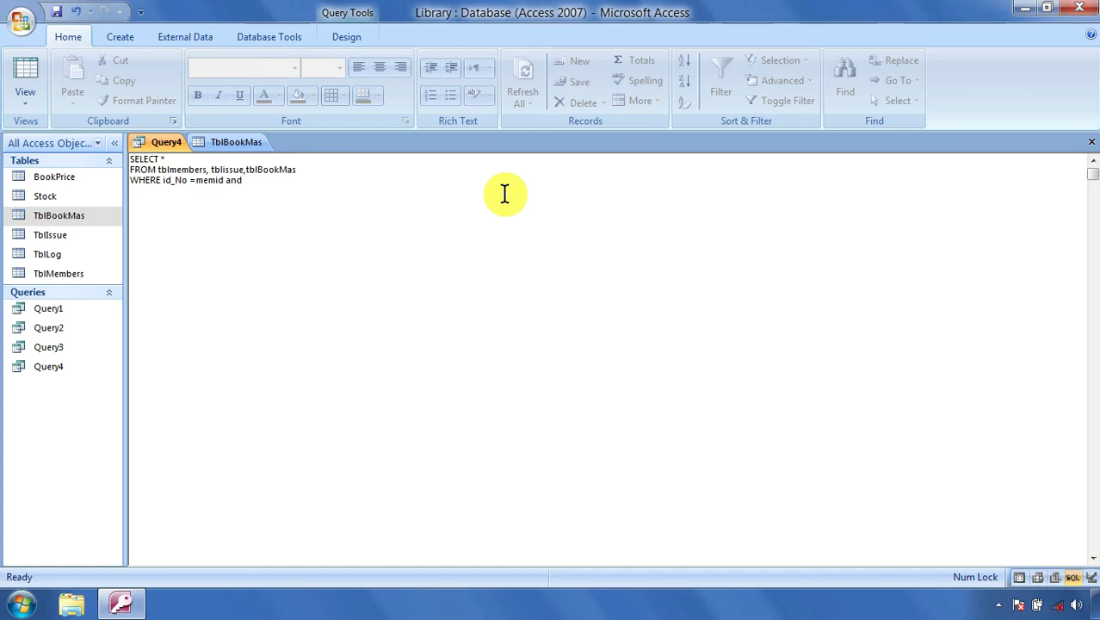
type("Bookcd=")
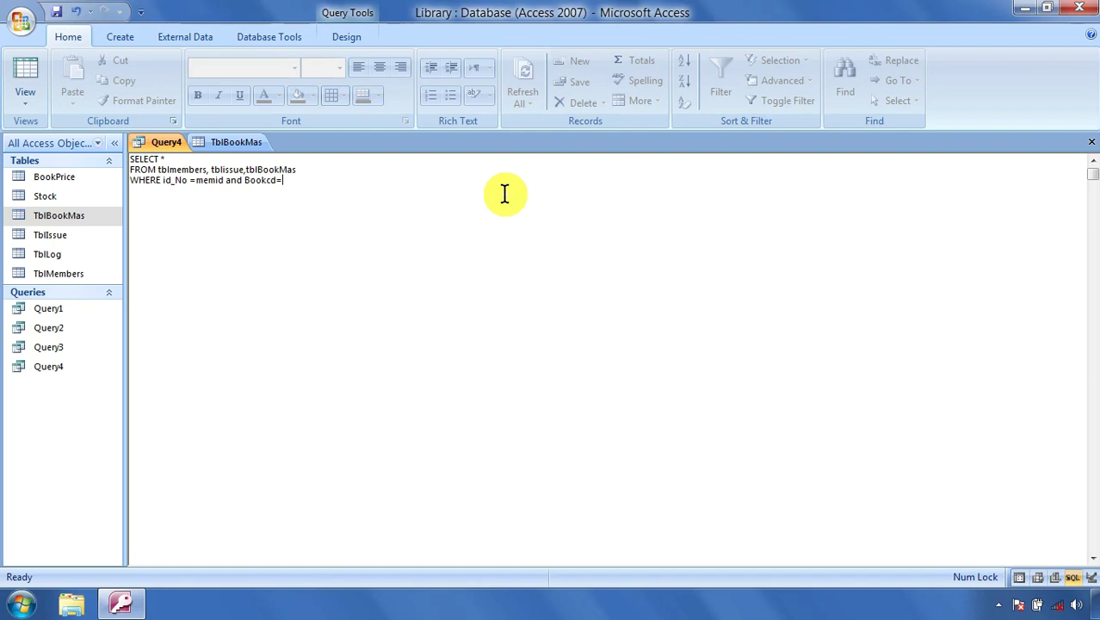
type("Book_code")
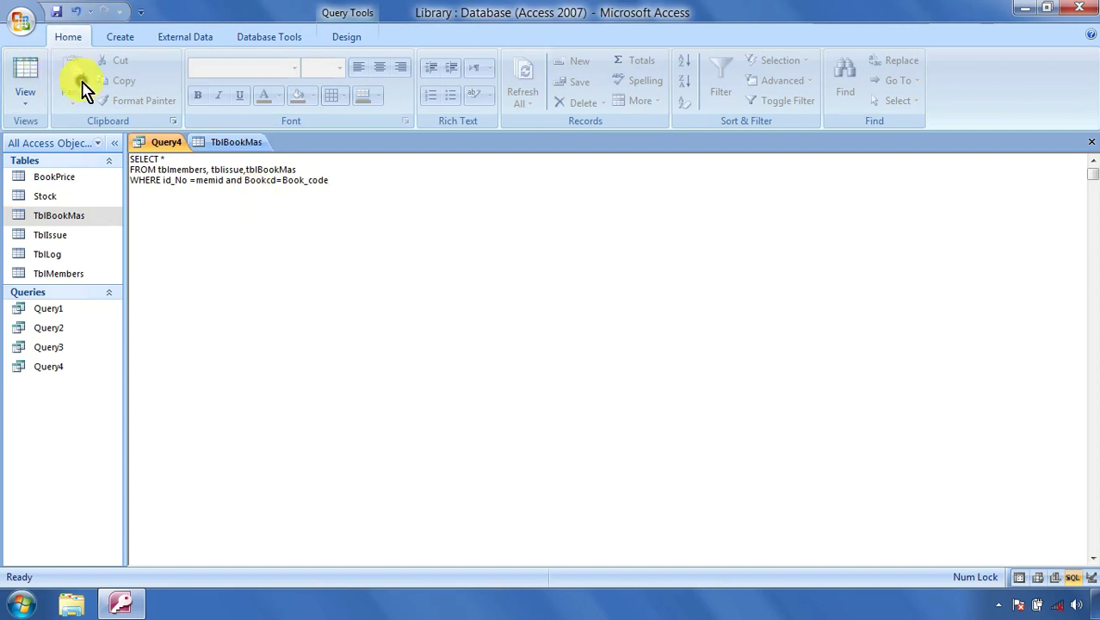
- Run the three-table Query4 to review its joined columns, and close it with its design changes saved
left_click(342, 17)
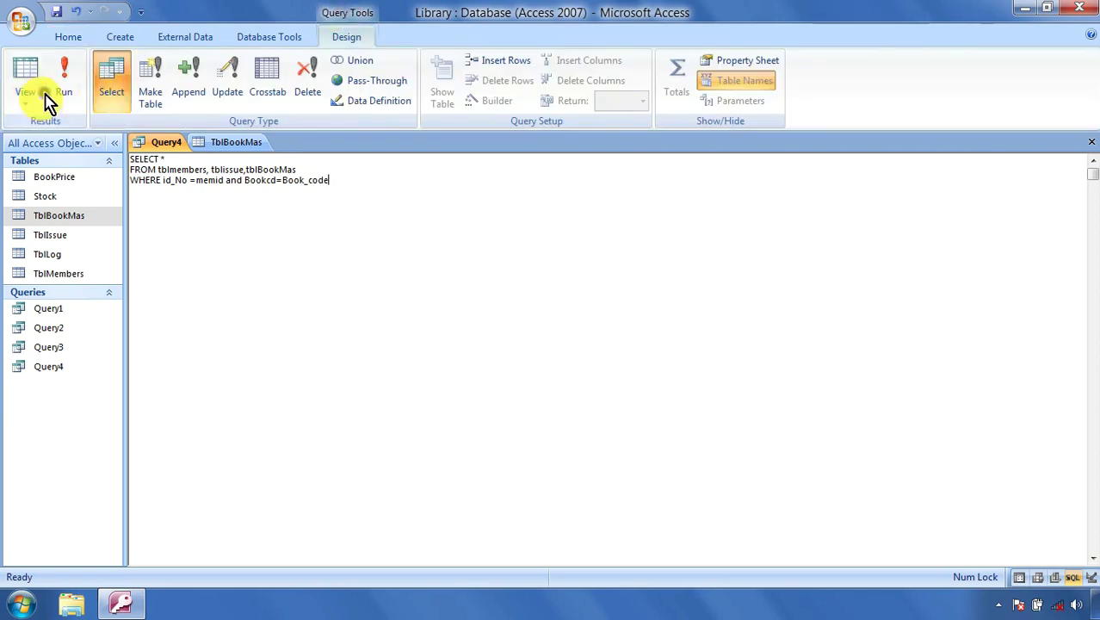
left_click(67, 82)
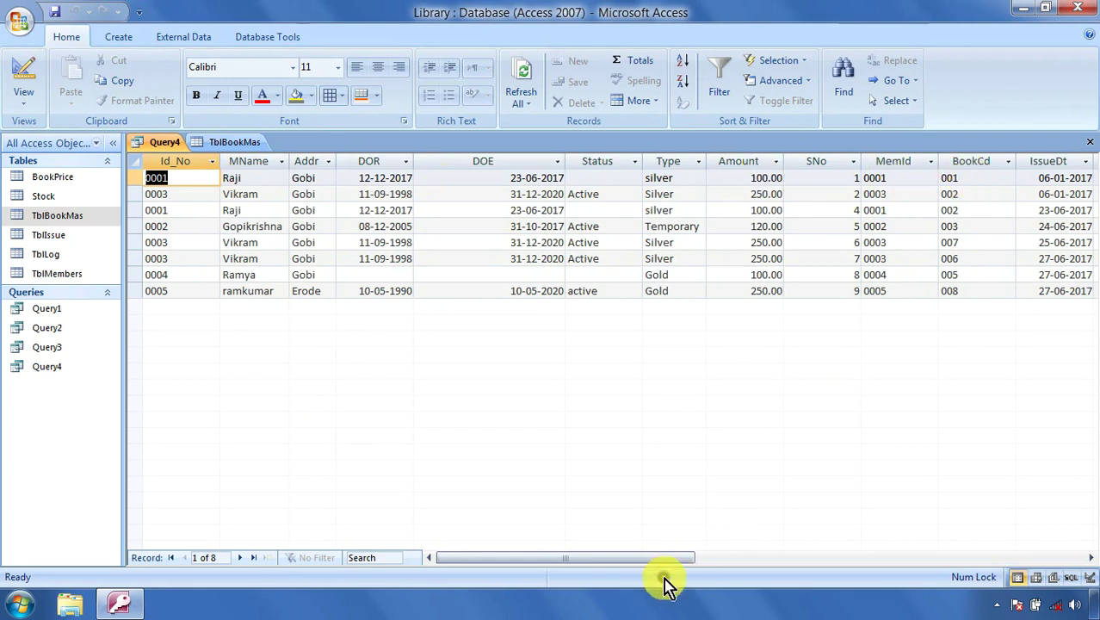
left_click_drag(665, 561, 825, 560)
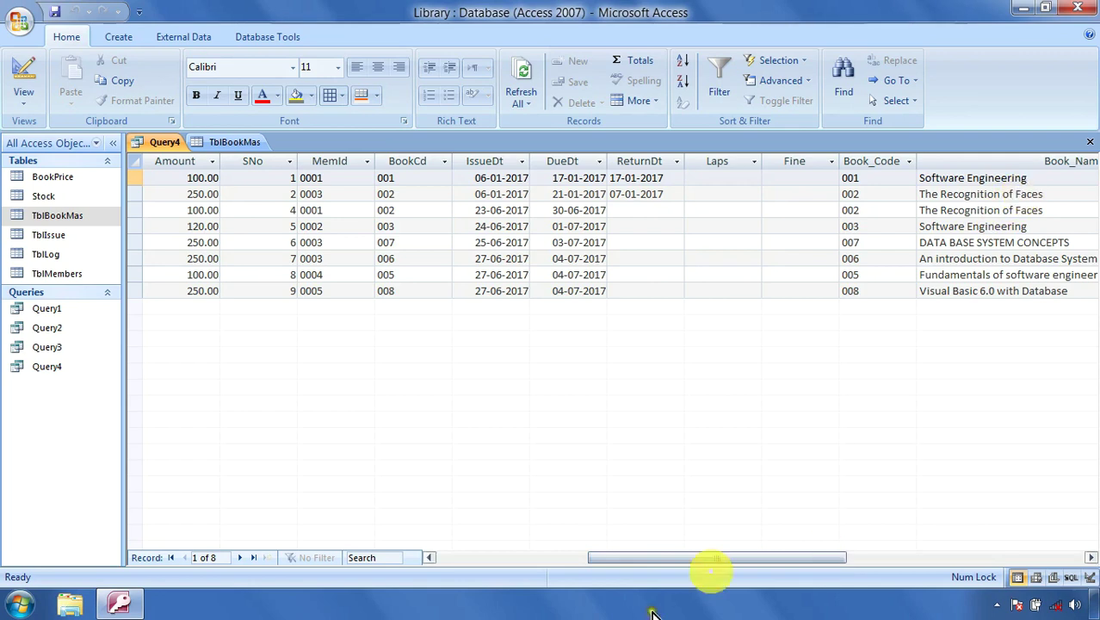
left_click_drag(609, 564, 620, 560)
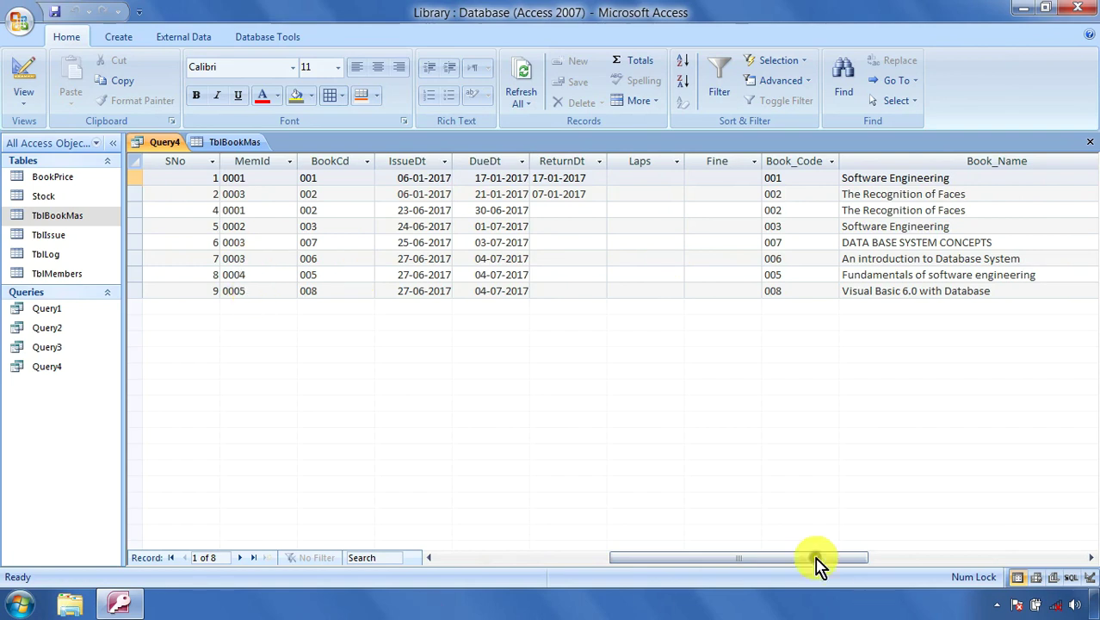
left_click_drag(781, 560, 738, 567)
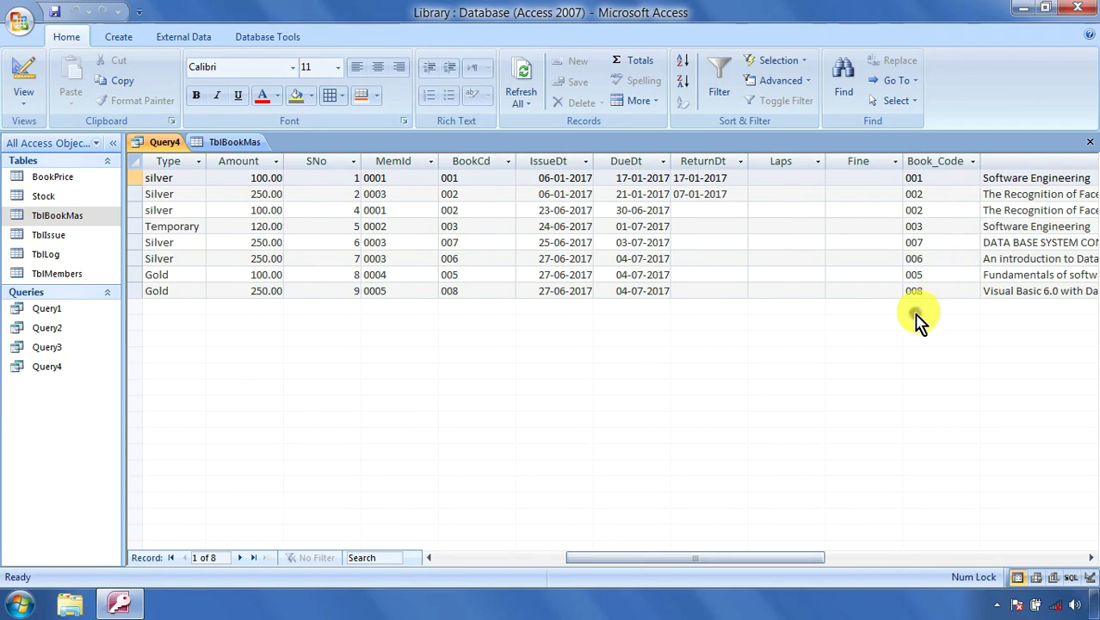
left_click_drag(614, 561, 484, 568)
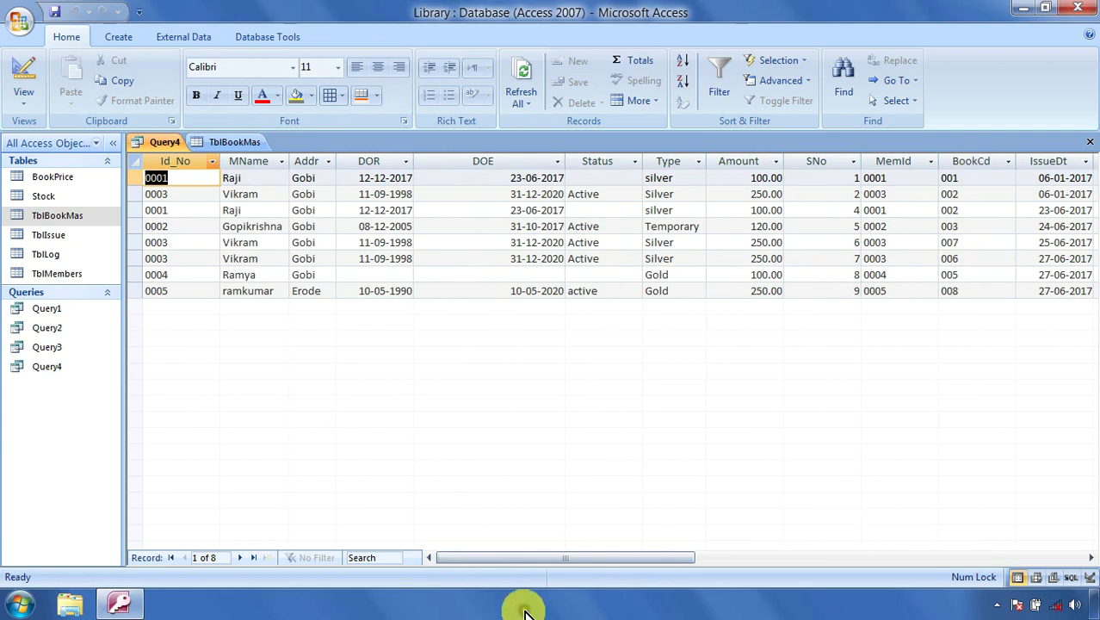
left_click_drag(516, 558, 695, 558)
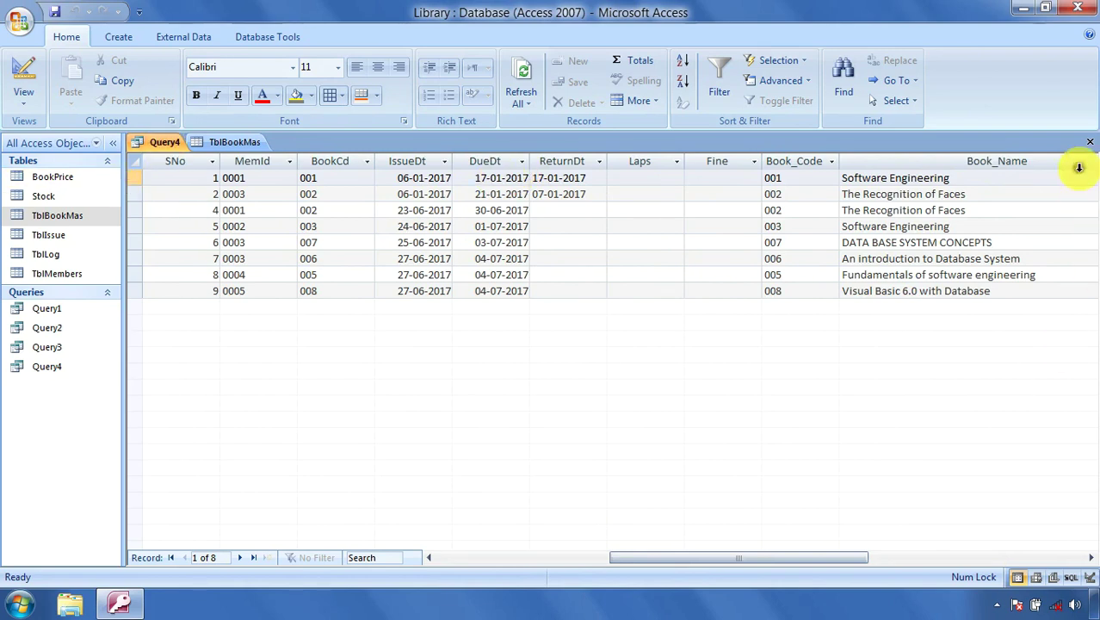
left_click(1089, 142)
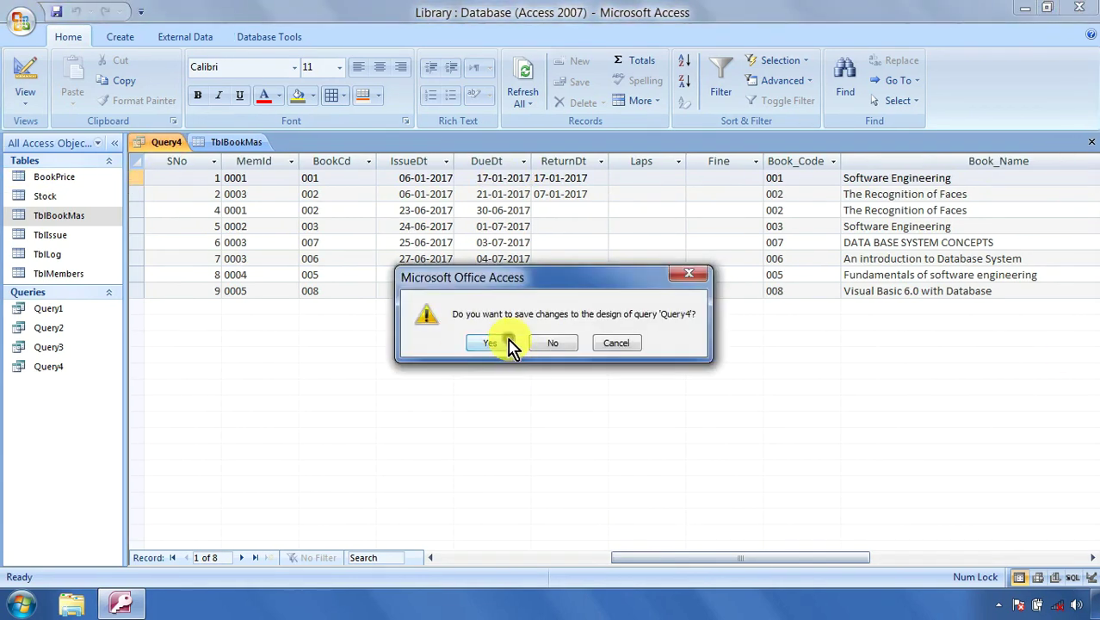
left_click(506, 344)
- Reopen Query4 for SQL editing and replace the asterisk after SELECT with the fields Mname, Book_name,Issuedt,Duedt
right_click(67, 368)
left_click(137, 164)
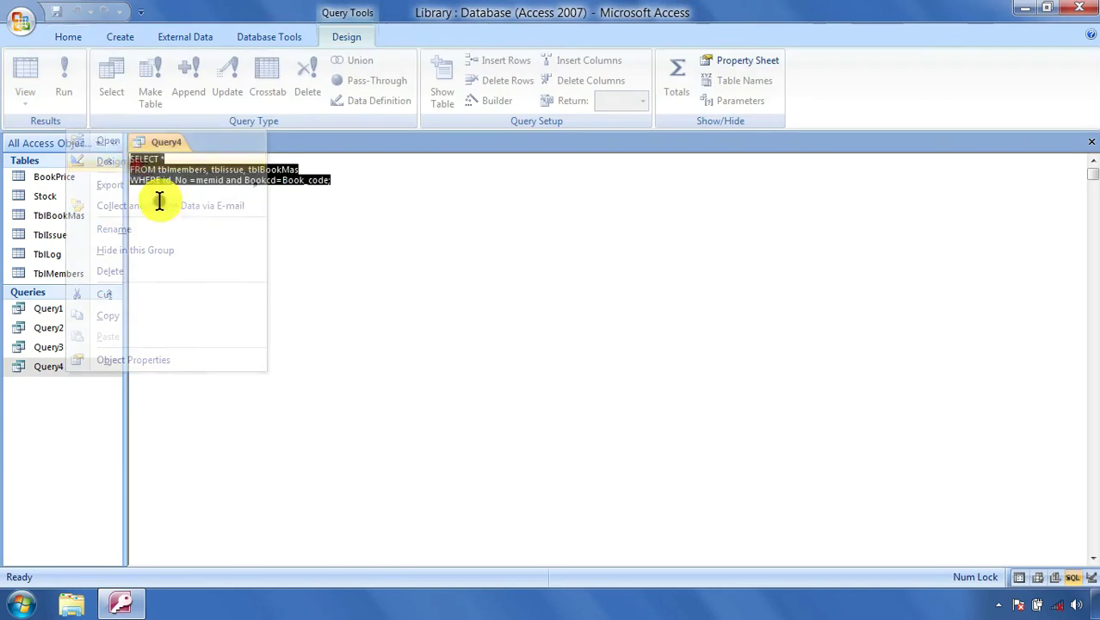
left_click(407, 178)
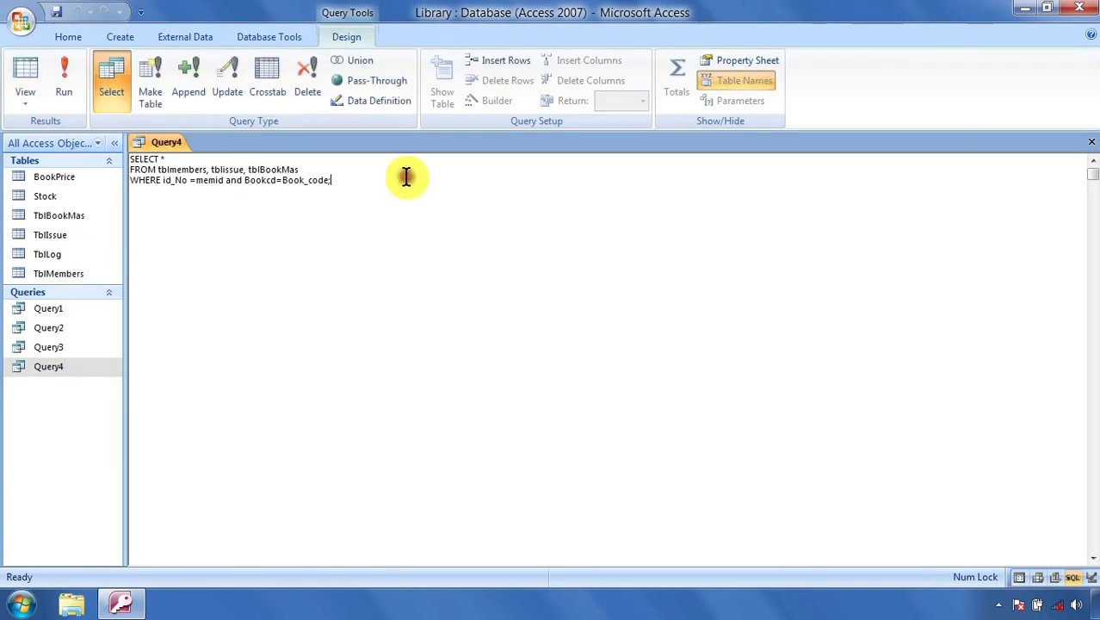
left_click(167, 160)
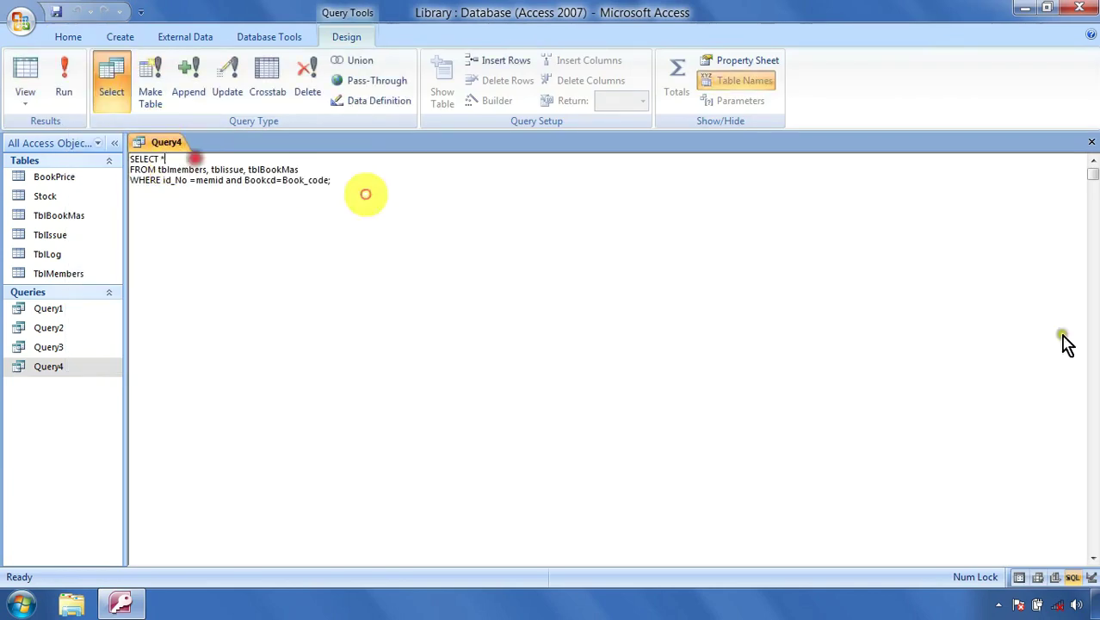
key("BackSpace")
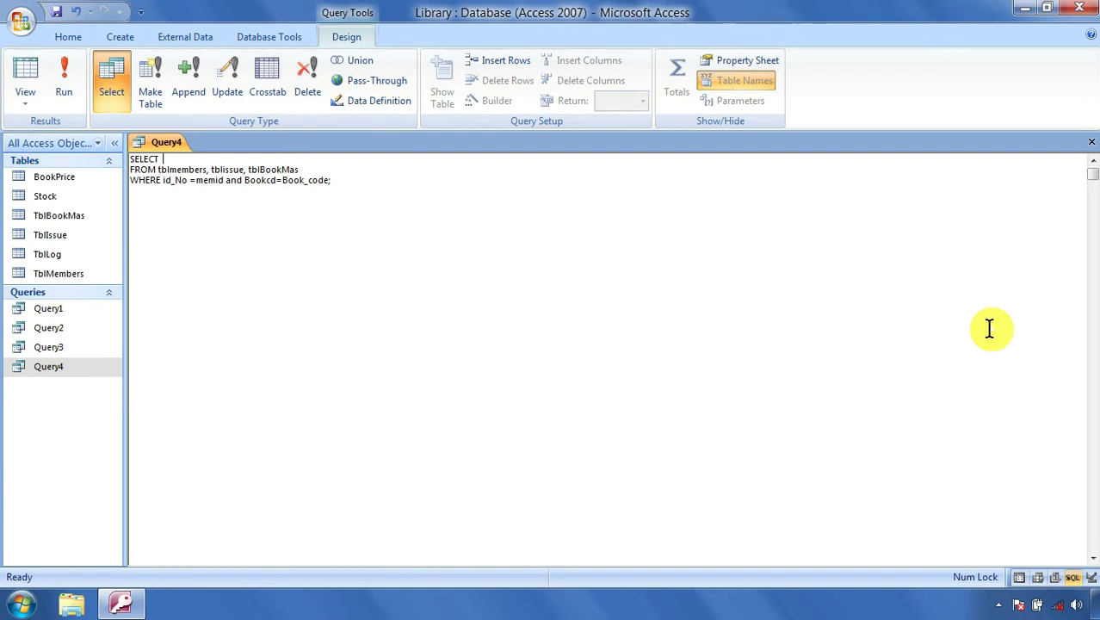
type("Mname, B")
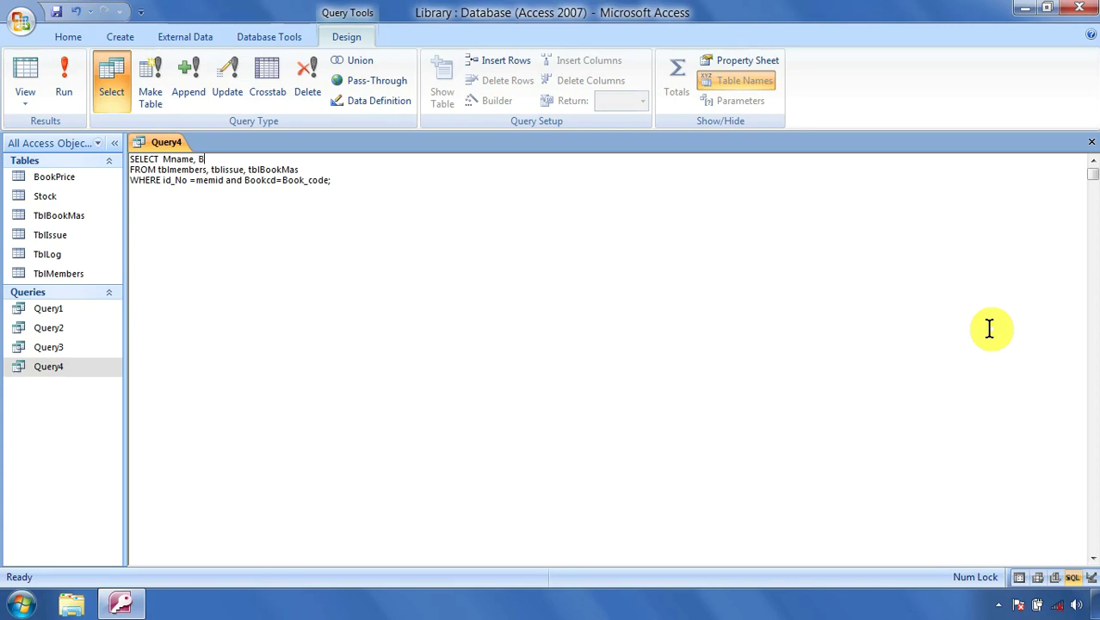
type("ook_name")
type("uedt,Duedt")
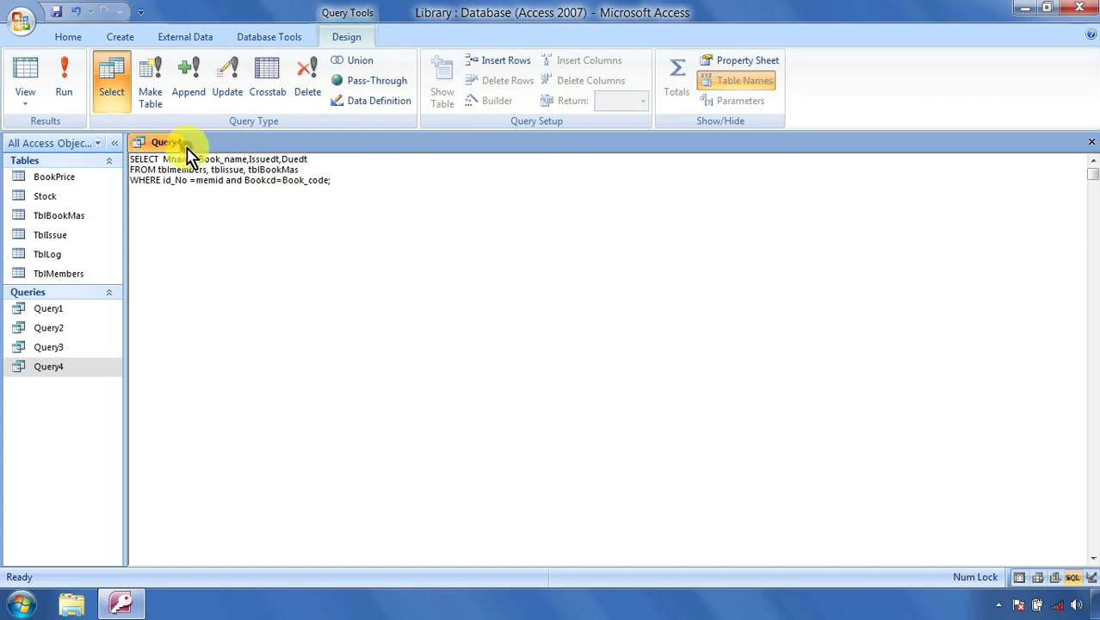
- Run Query4 with the selected fields, and close it and the Library database with the query's design changes saved
left_click(69, 90)
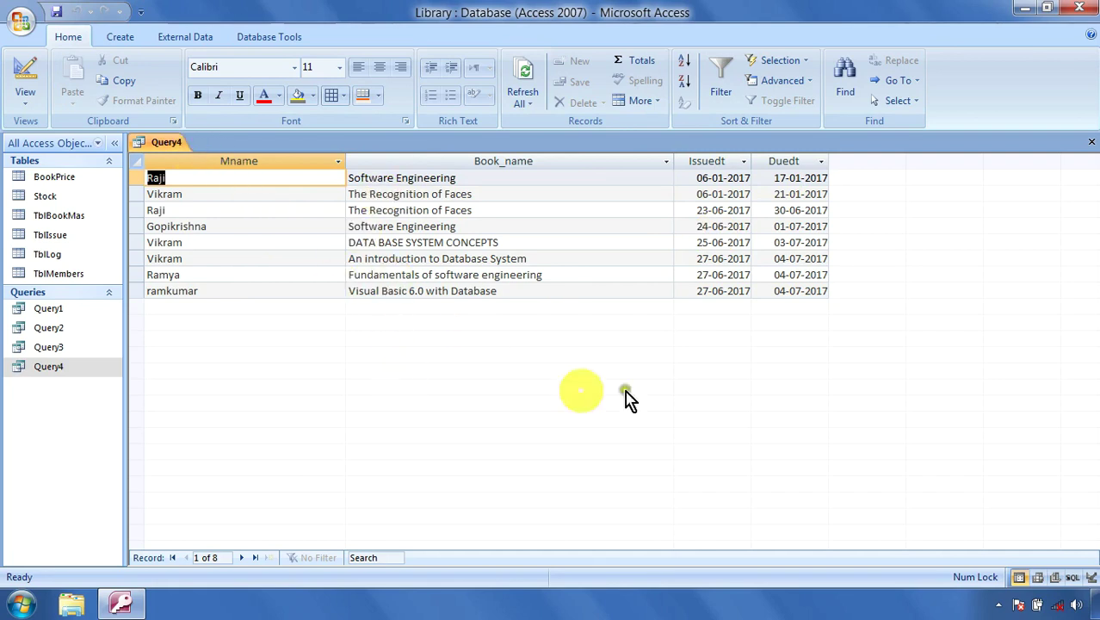
left_click(1089, 142)
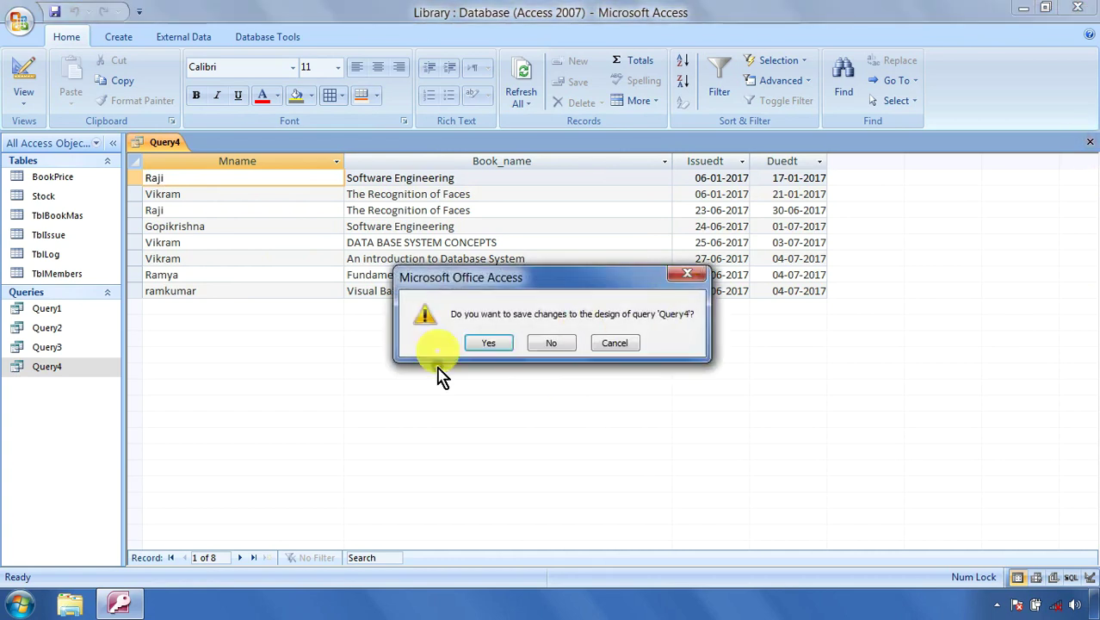
left_click(502, 345)
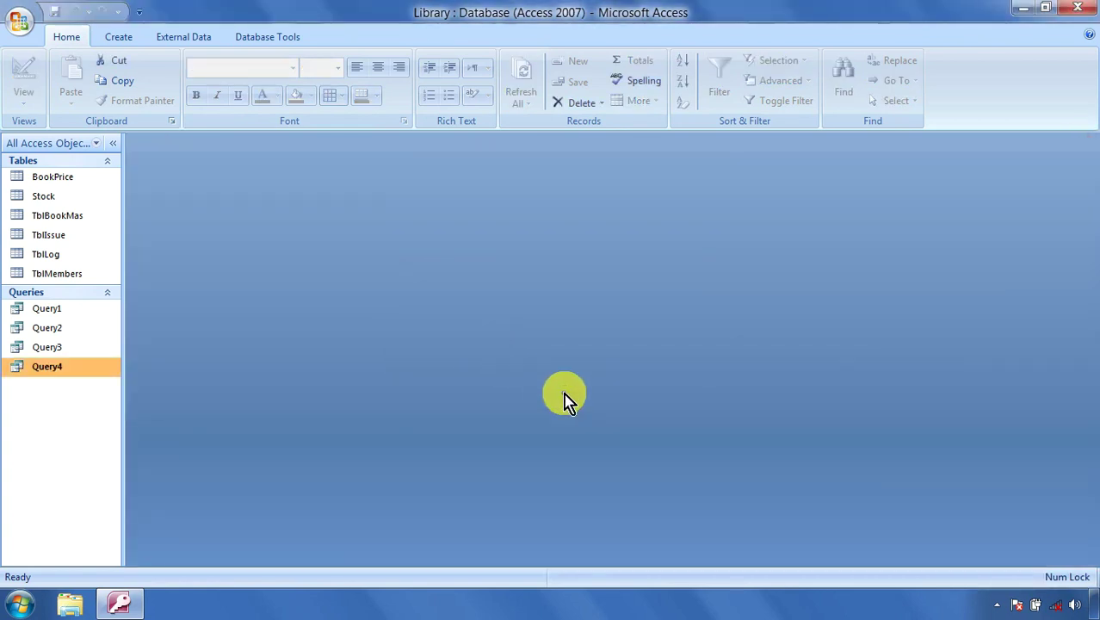
left_click(1076, 8)
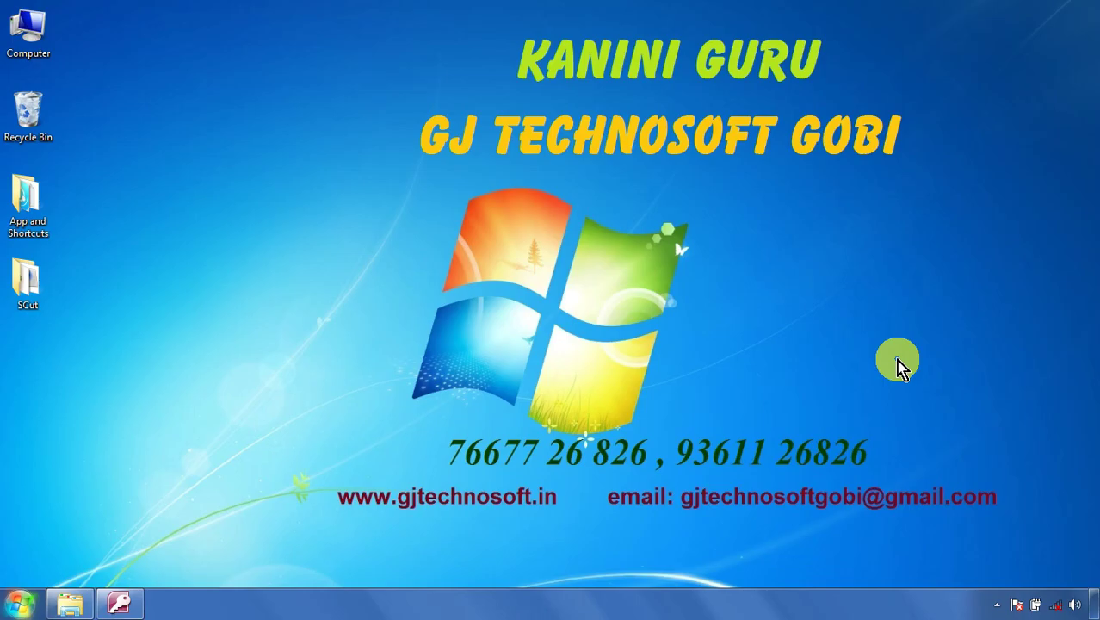